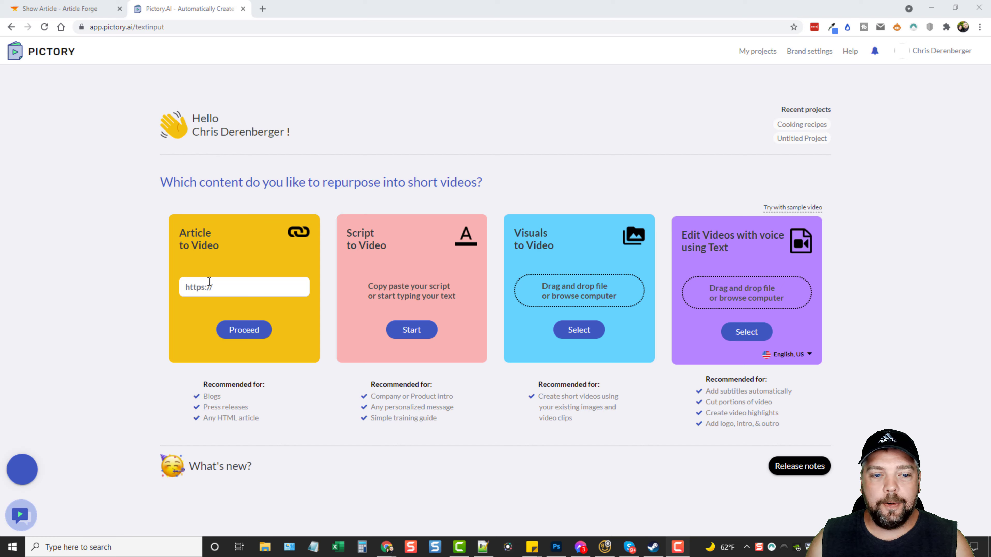
# - Open the Everyday Health article "21 Tips for Weight Loss That Actually Work" from the weight loss tips search results and copy its web address
pyautogui.click(218, 286)
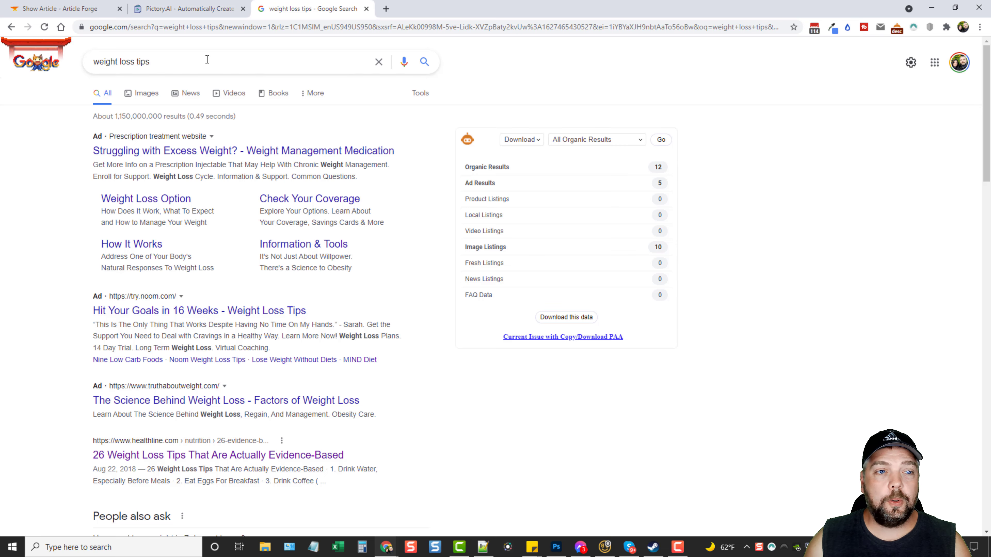
pyautogui.scroll(-12, 245, 236)
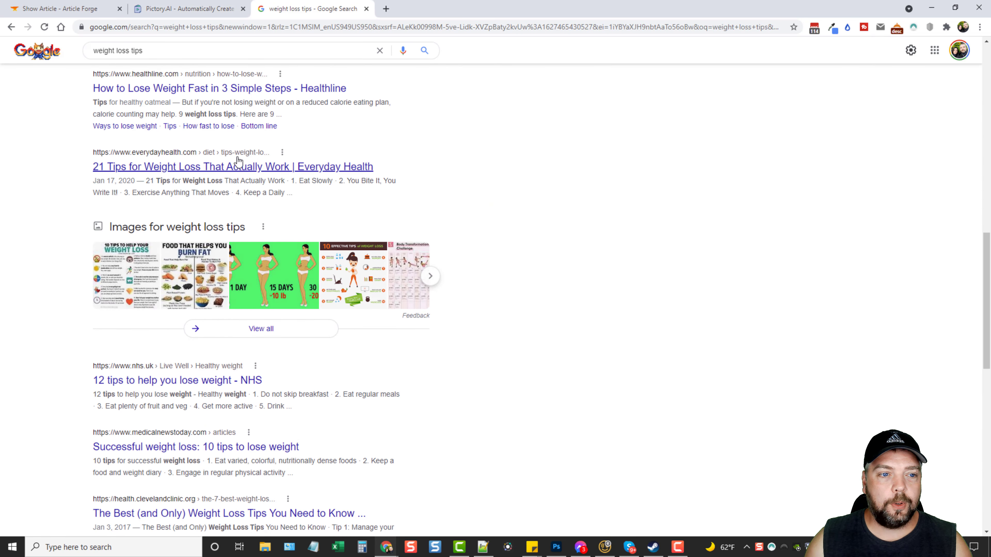
pyautogui.click(189, 168)
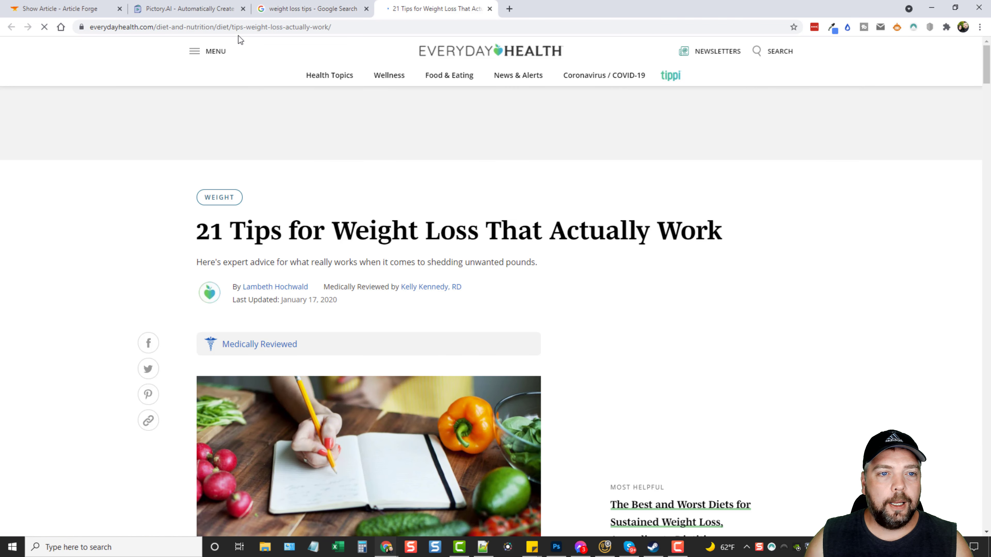
pyautogui.click(238, 26)
pyautogui.rightClick(239, 27)
pyautogui.click(276, 99)
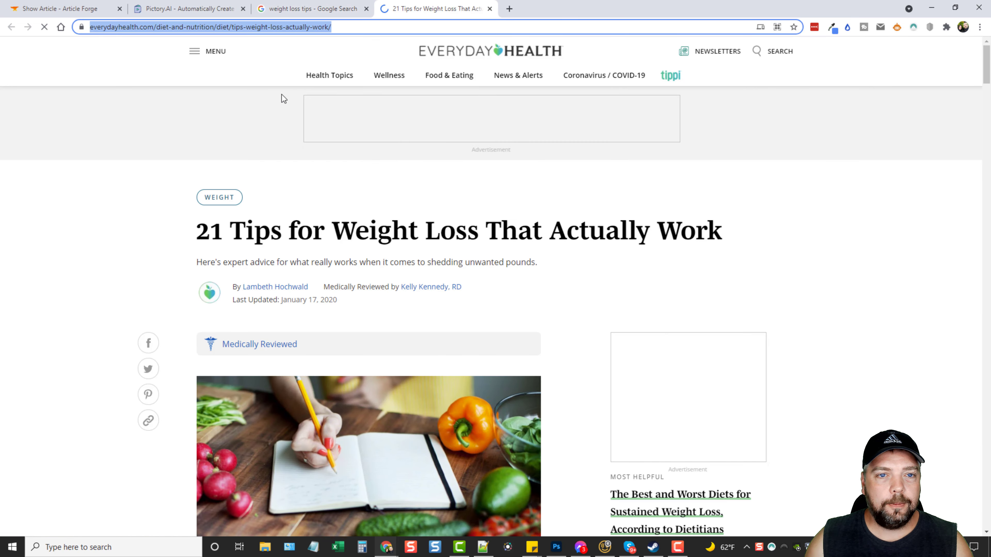
# - Return to Pictory, paste the copied article address as the Article to Video source, and proceed
pyautogui.click(150, 11)
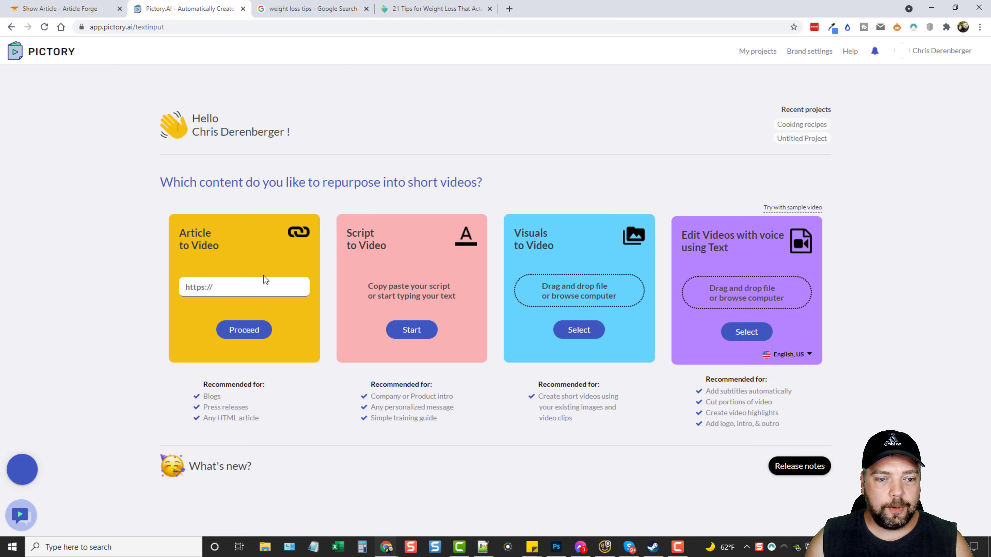
pyautogui.hotkey('ctrl', 'v')
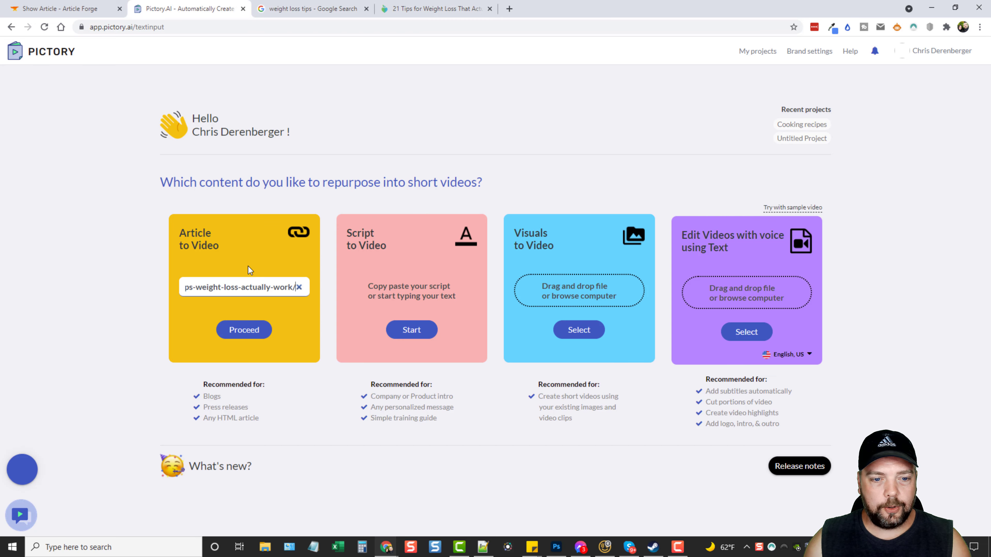
pyautogui.click(244, 330)
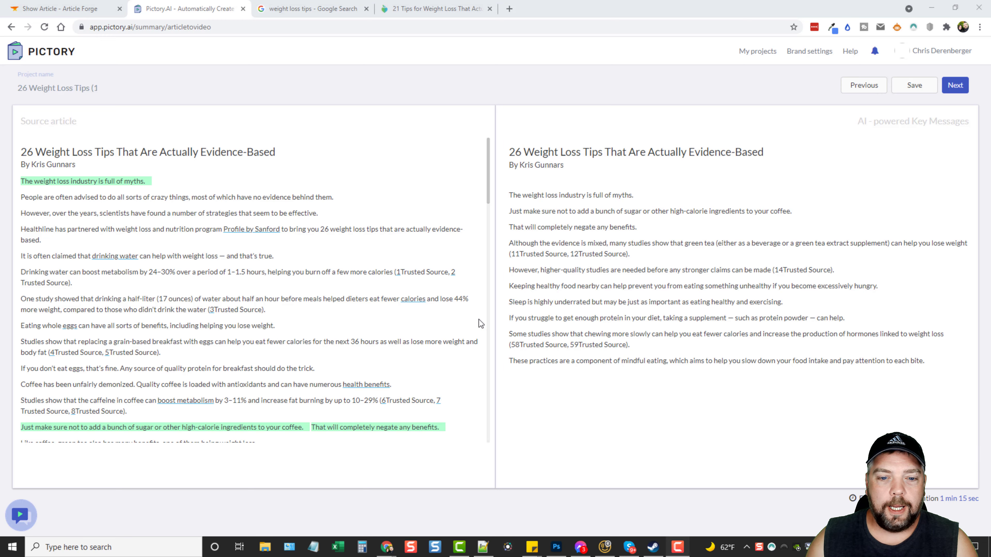
# - Remove the "weight loss industry is full of myths" sentence from the key messages and add the two source sentences directly below it
pyautogui.scroll(-5, 281, 314)
pyautogui.scroll(-15, 228, 242)
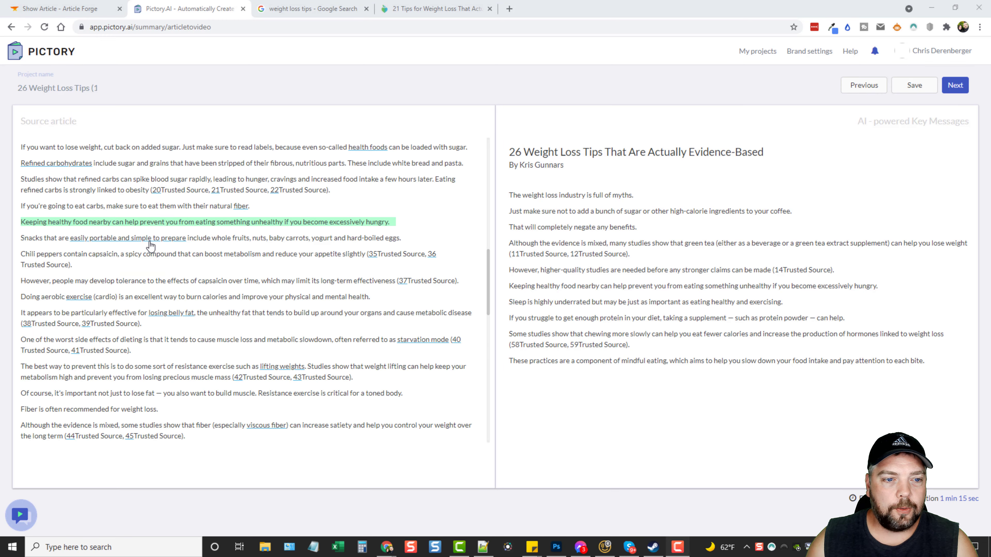
pyautogui.scroll(-2, 150, 246)
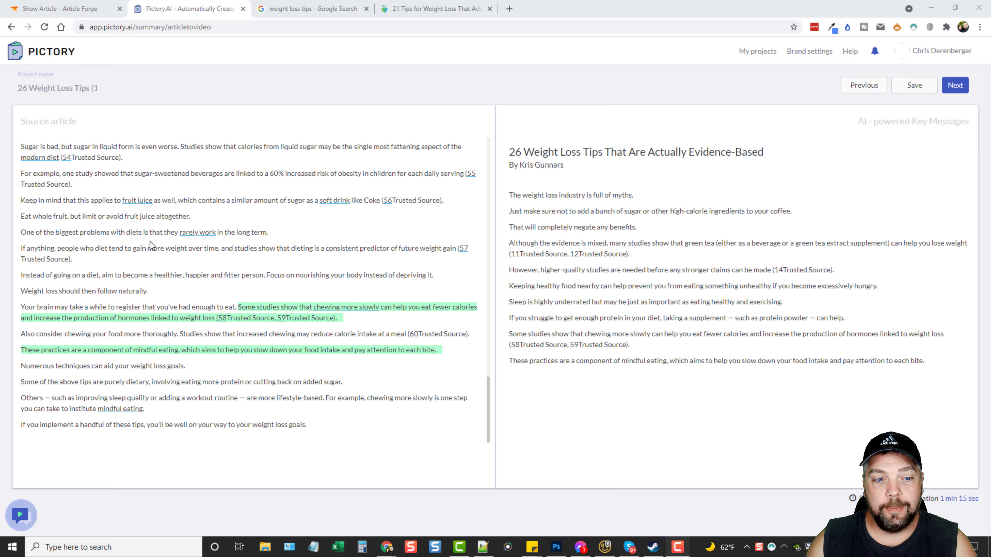
pyautogui.scroll(20, 187, 337)
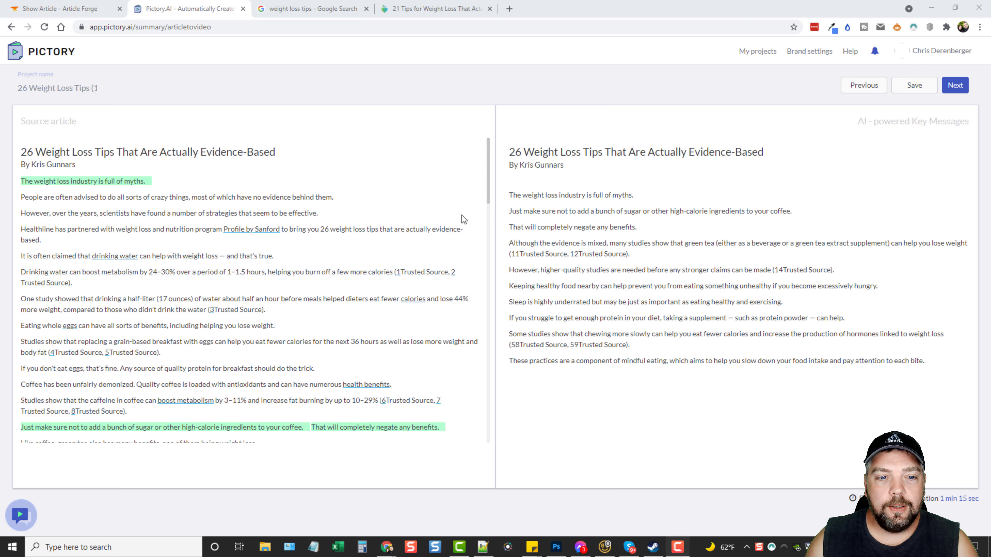
pyautogui.moveTo(37, 183)
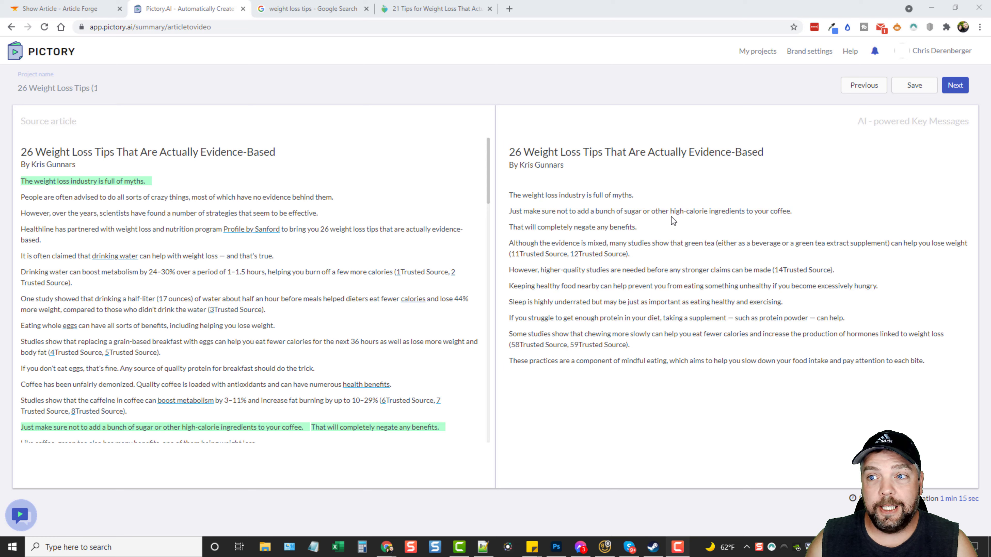
pyautogui.moveTo(147, 182)
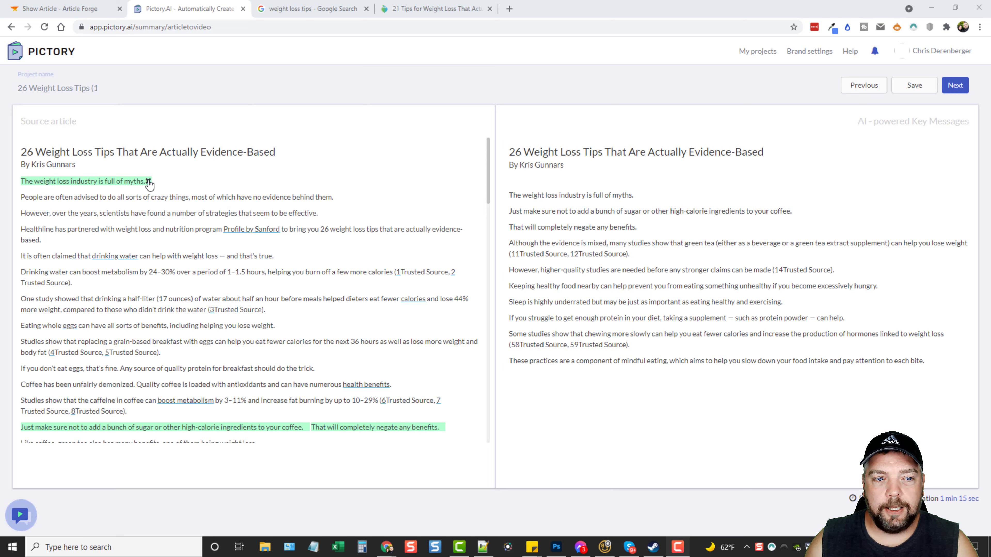
pyautogui.click(148, 181)
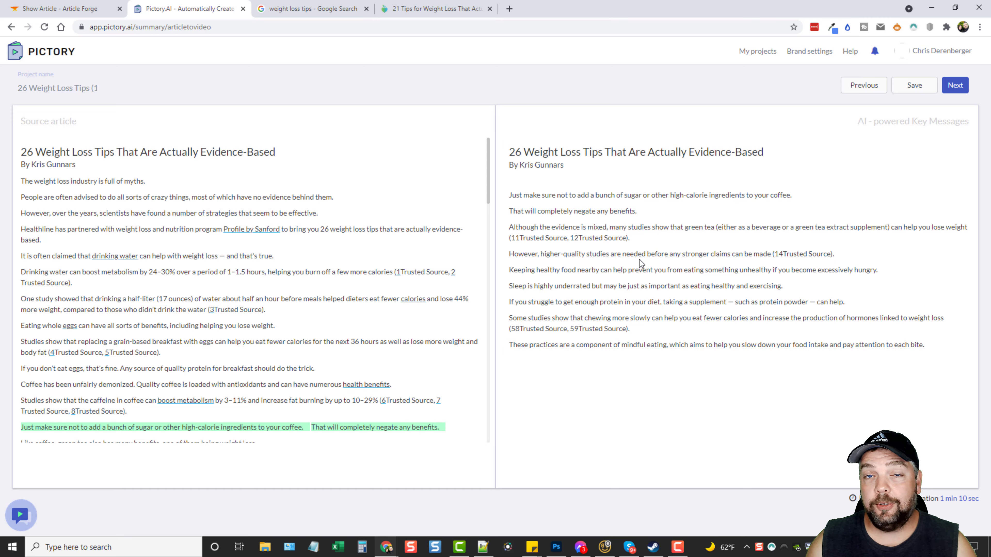
pyautogui.click(192, 199)
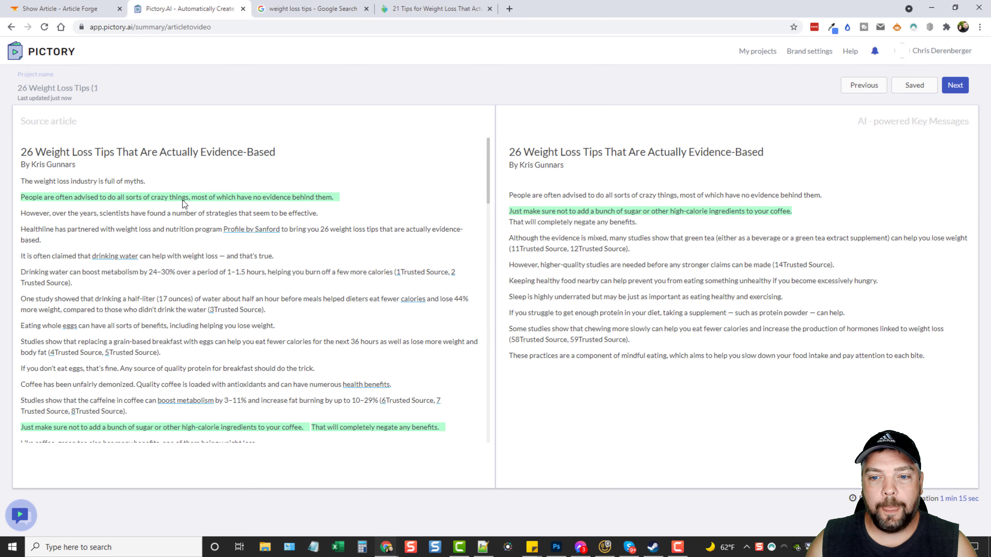
pyautogui.click(171, 214)
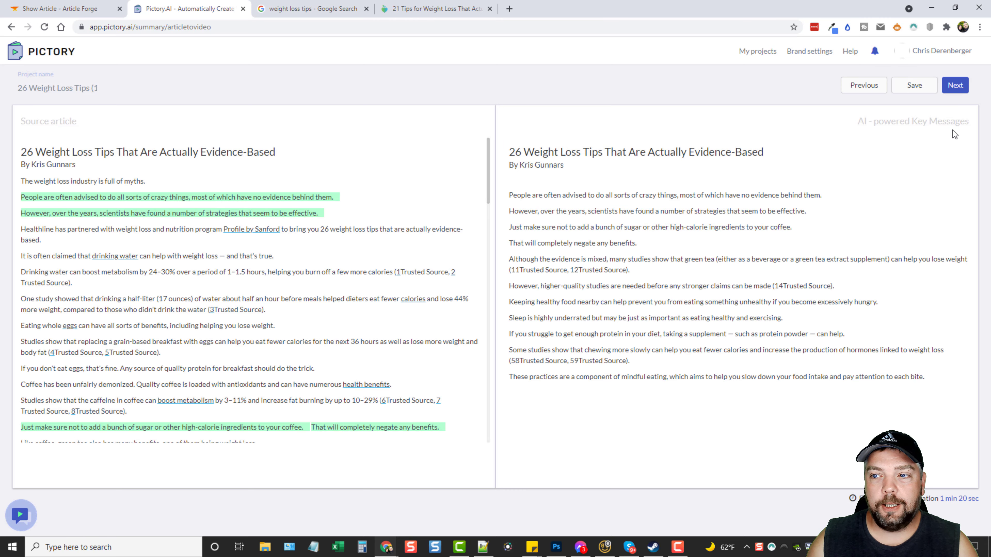
# - Continue from the article summary and choose the 16:9 Landscape aspect ratio for the video
pyautogui.click(954, 86)
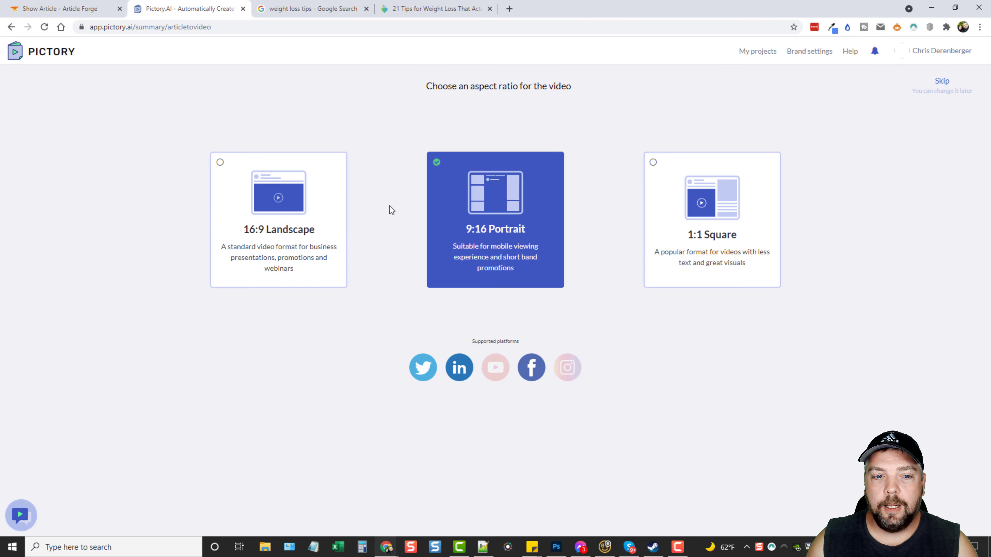
pyautogui.click(273, 219)
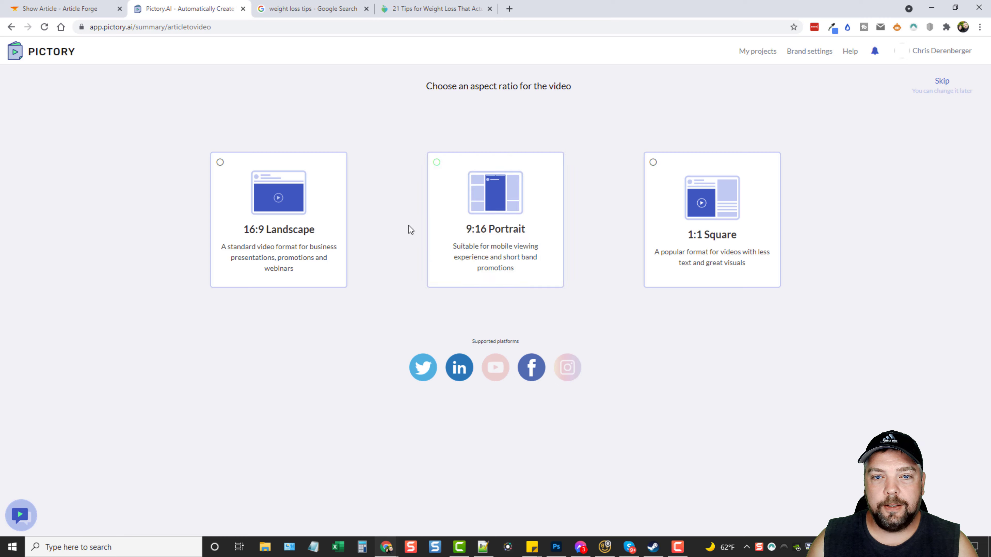
pyautogui.click(275, 222)
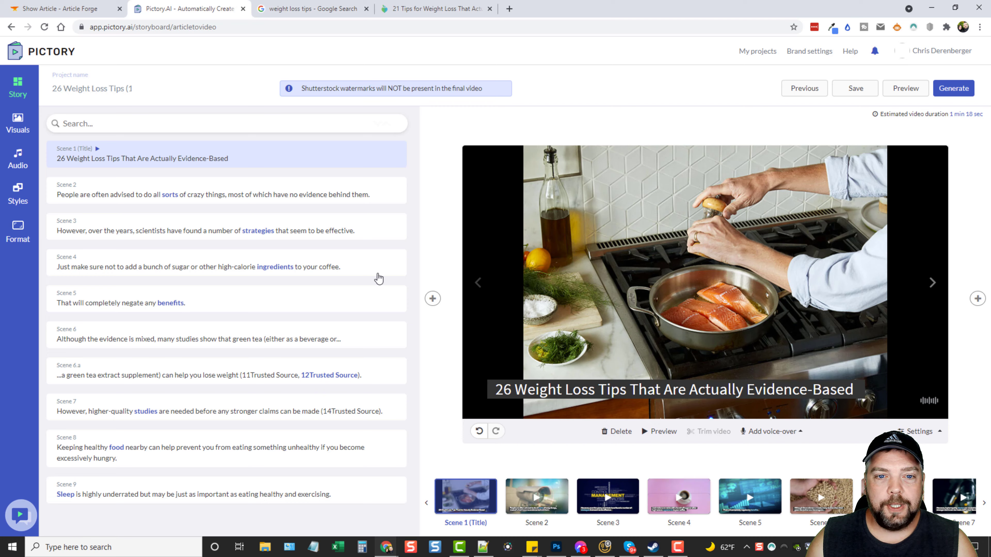
# - Rename the project as 26 Weight Loss Tips
pyautogui.click(126, 88)
pyautogui.press('BackSpace')
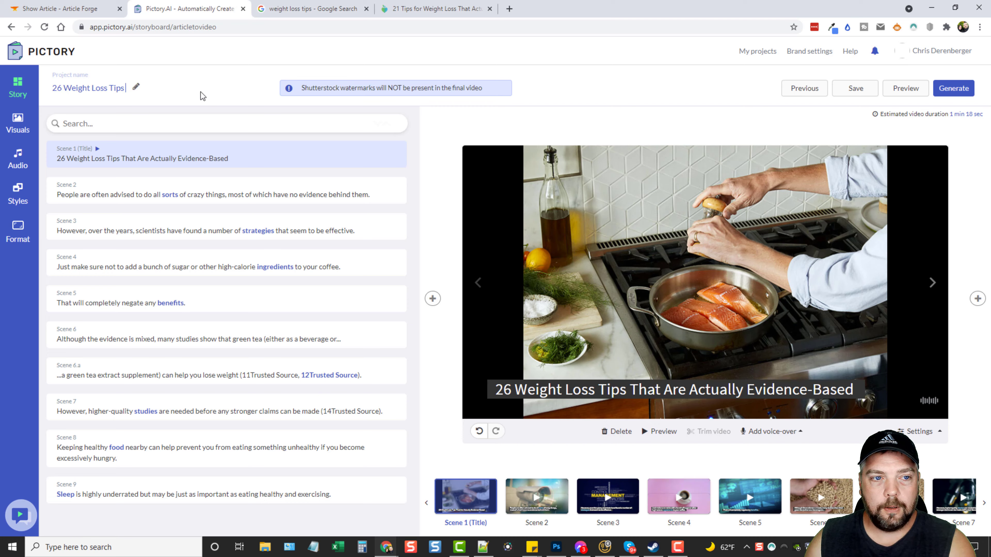
pyautogui.click(201, 92)
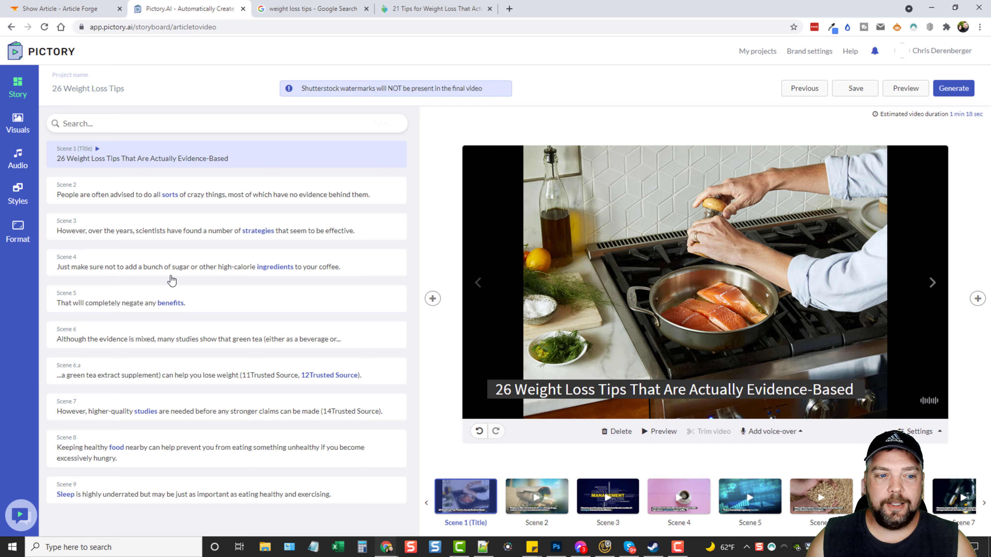
# - Review the visual and caption of each storyboard scene from scene 2 through scene 8, plus the title scene
pyautogui.click(118, 193)
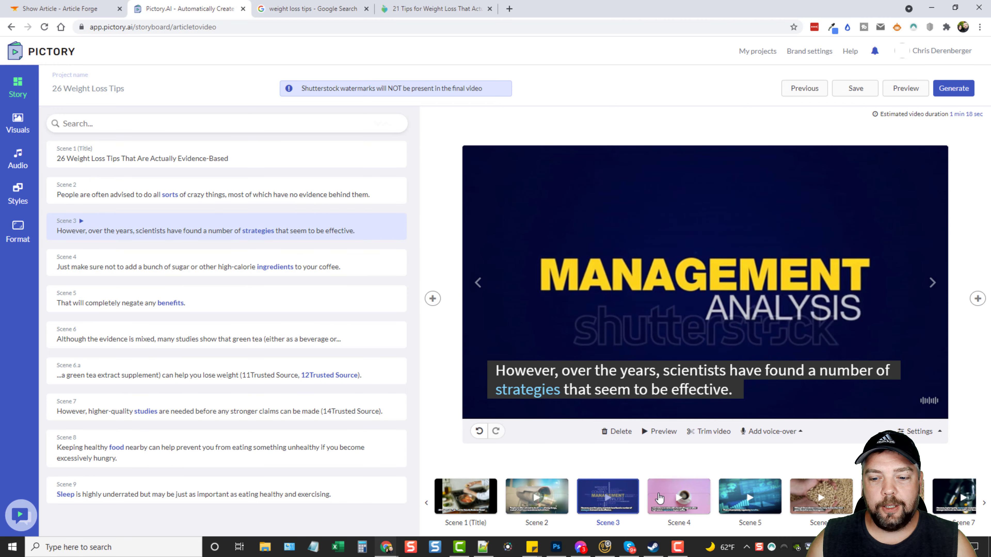
pyautogui.click(140, 270)
pyautogui.click(133, 304)
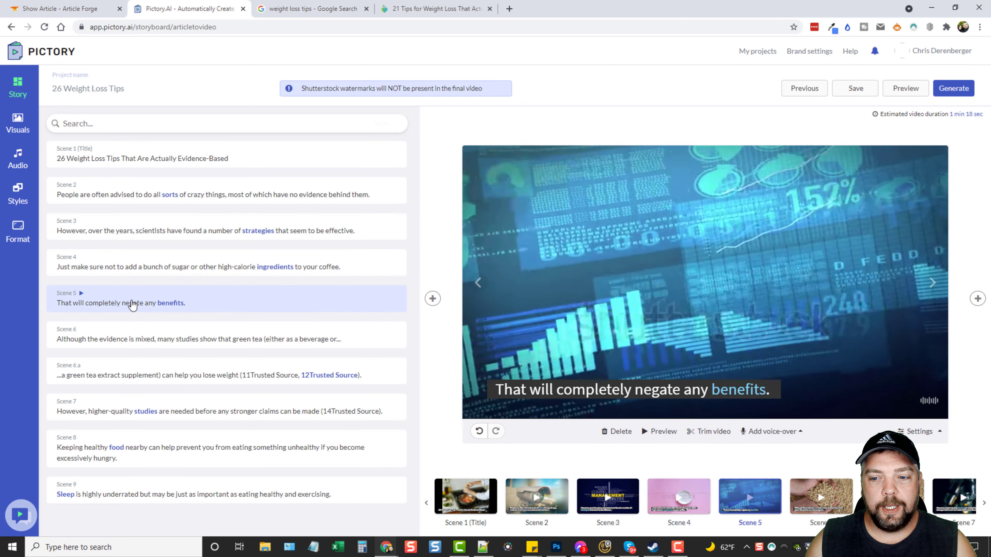
pyautogui.click(139, 338)
pyautogui.click(145, 375)
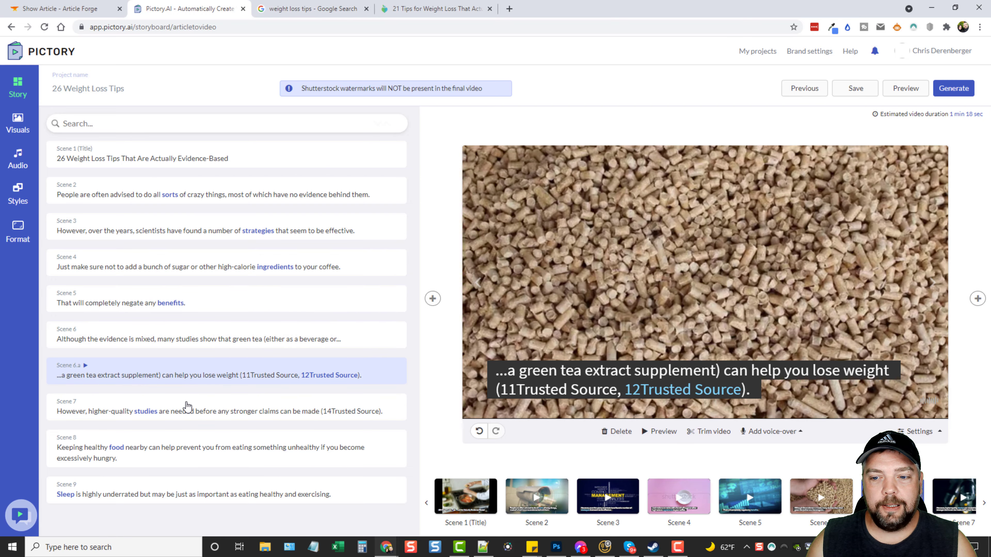
pyautogui.click(190, 411)
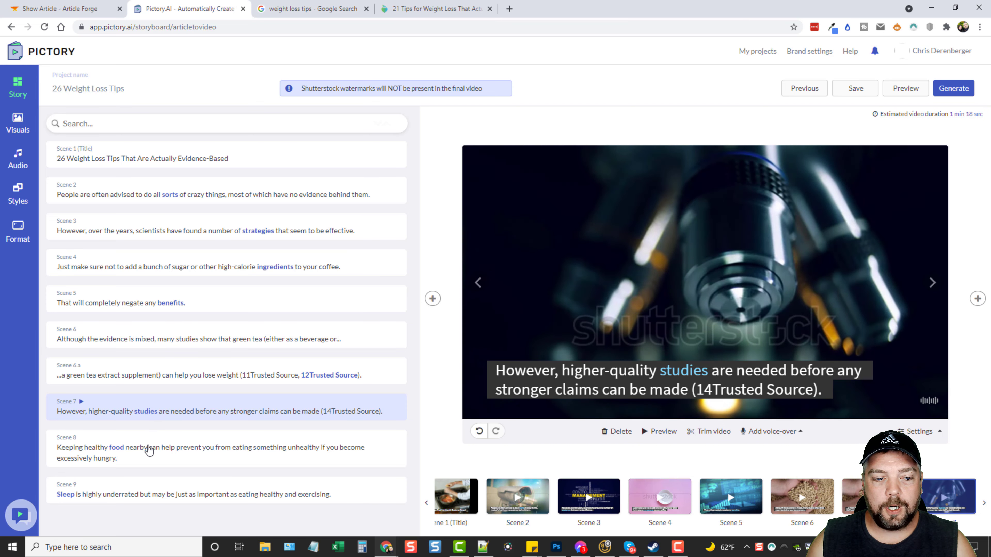
pyautogui.click(148, 448)
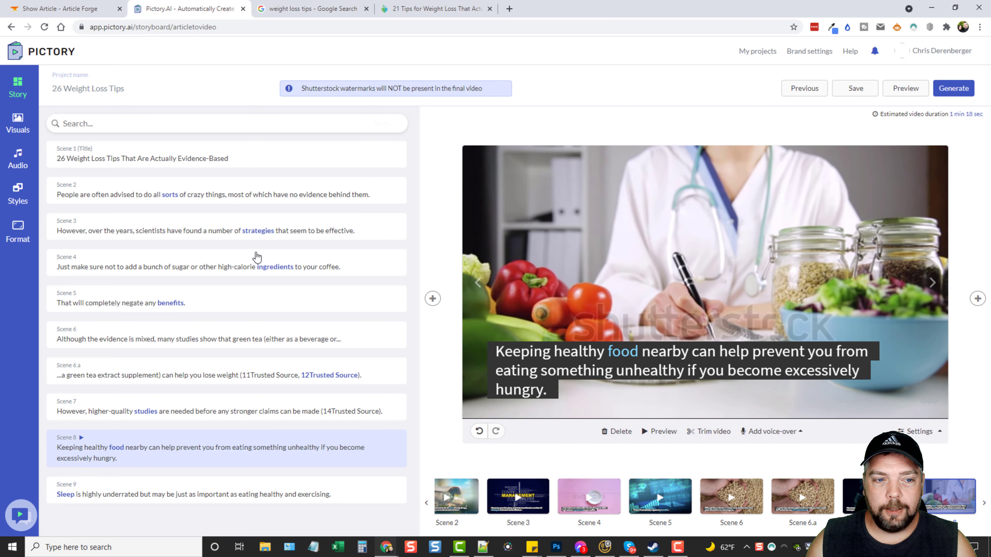
pyautogui.click(134, 164)
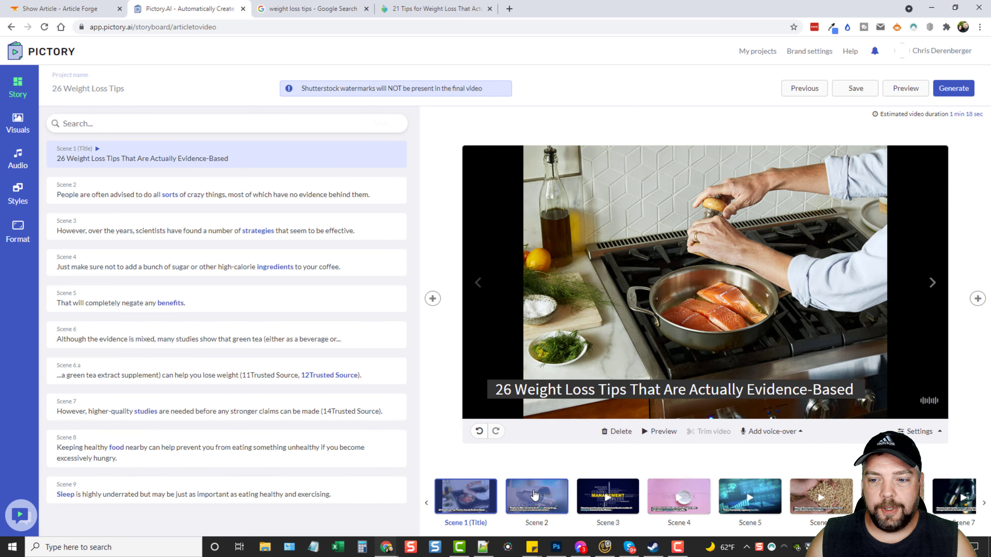
# - Select scene 2 and filter the visuals library to Videos in the Health category
pyautogui.click(514, 486)
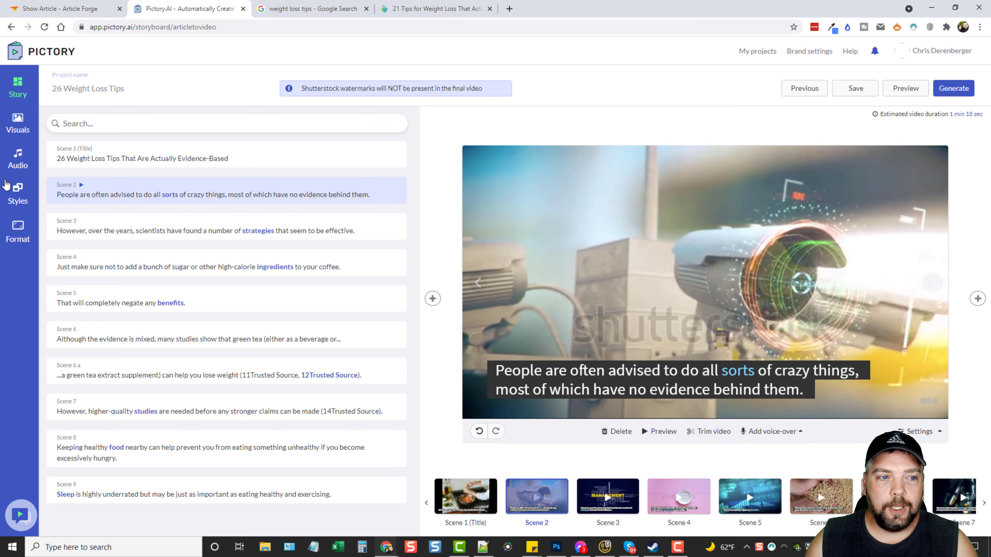
pyautogui.click(17, 122)
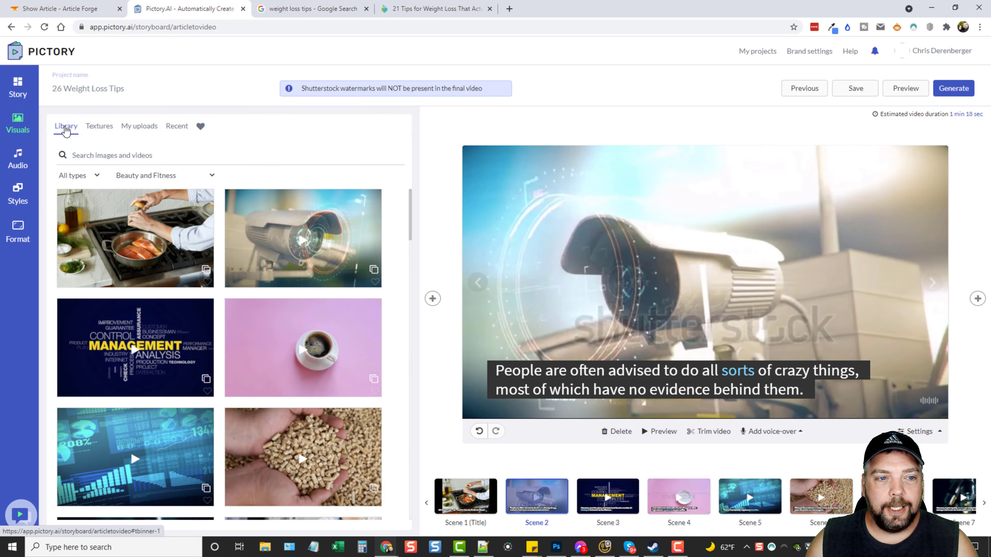
pyautogui.click(78, 176)
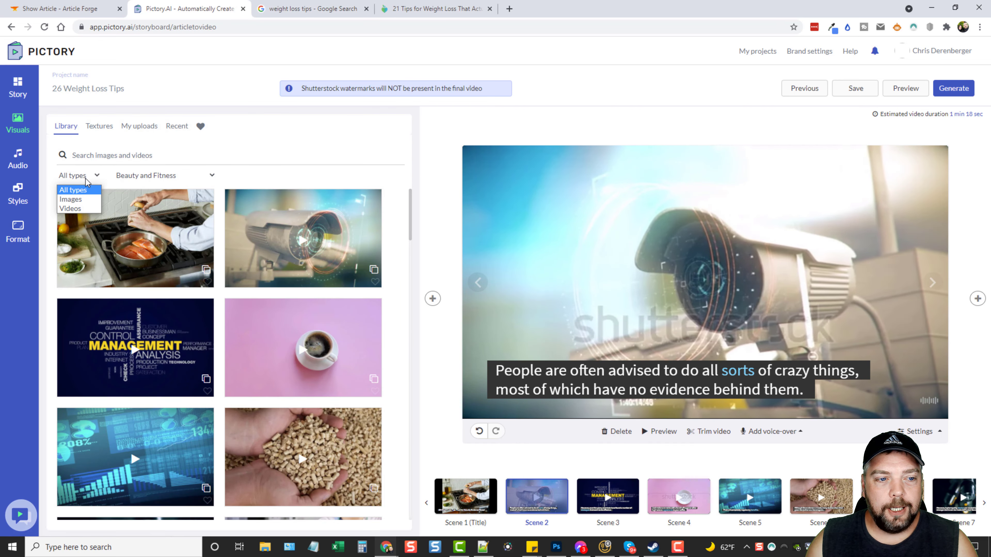
pyautogui.click(79, 212)
pyautogui.click(164, 176)
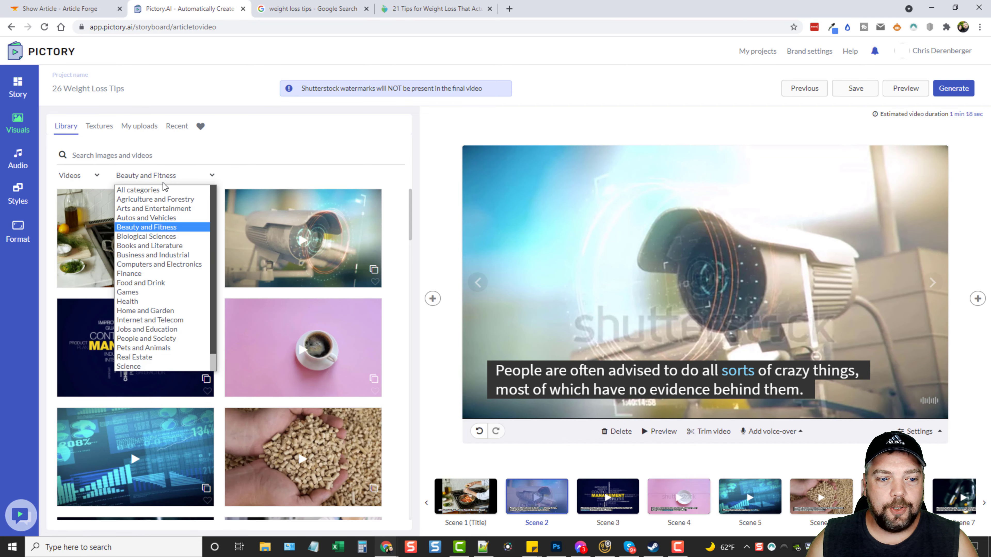
pyautogui.click(135, 301)
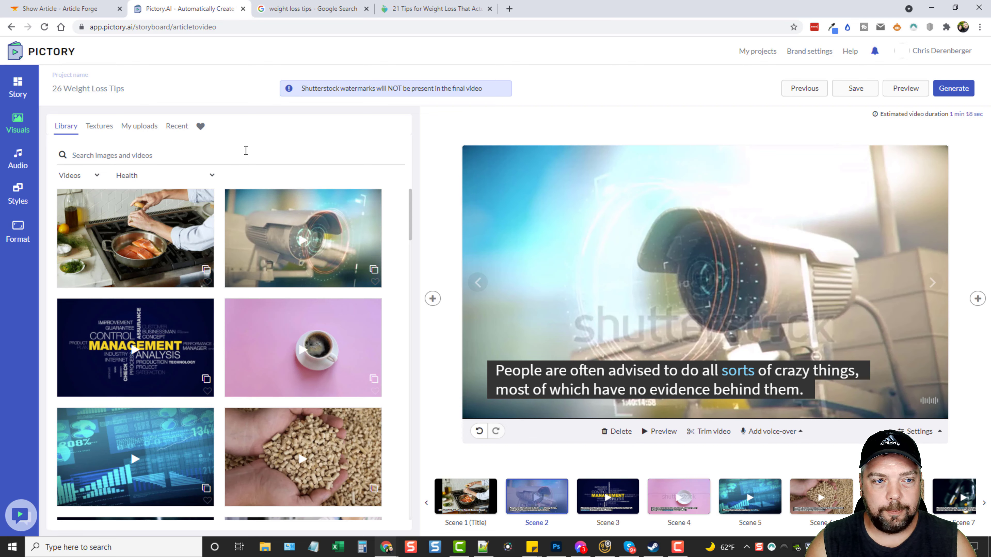
# - Search the visuals library for food and use the clip of vegetables tossed in a pan for scene 2
pyautogui.write('food')
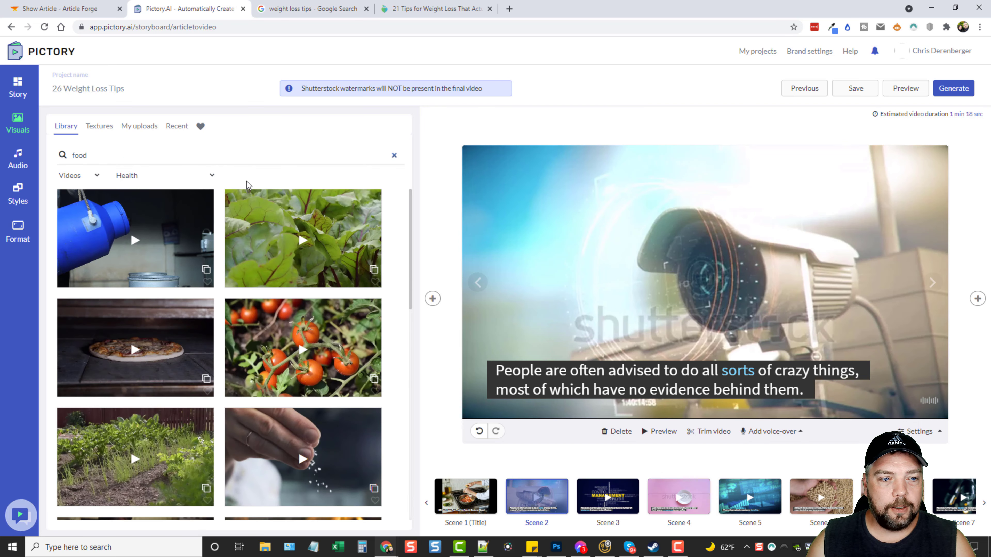
pyautogui.scroll(-5, 238, 265)
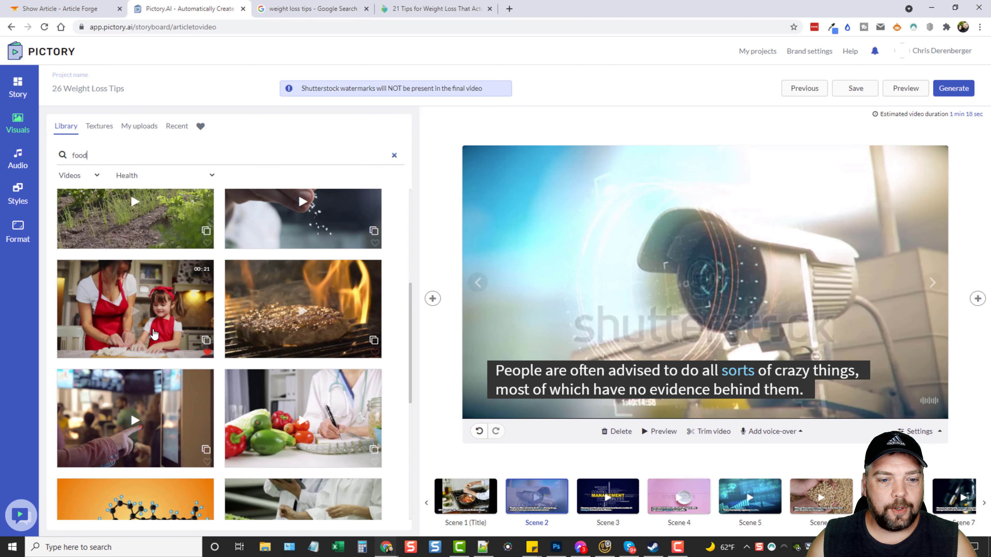
pyautogui.scroll(-10, 230, 336)
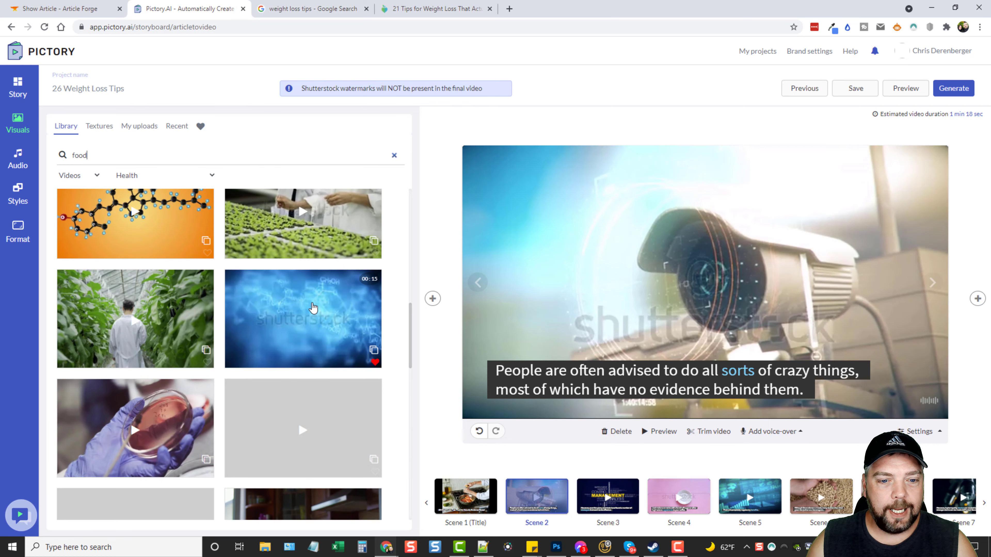
pyautogui.scroll(-5, 189, 317)
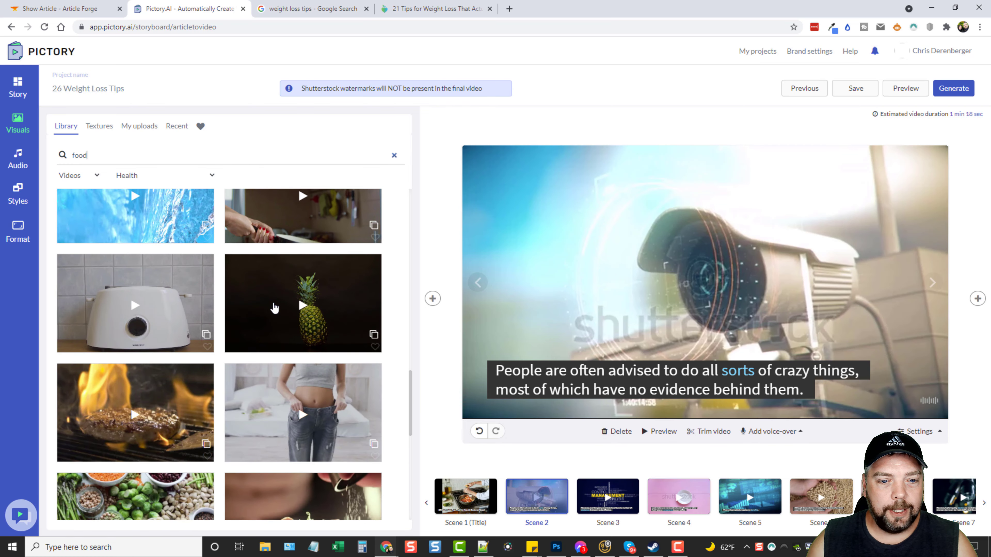
pyautogui.scroll(3, 272, 309)
pyautogui.scroll(2, 297, 312)
pyautogui.click(300, 351)
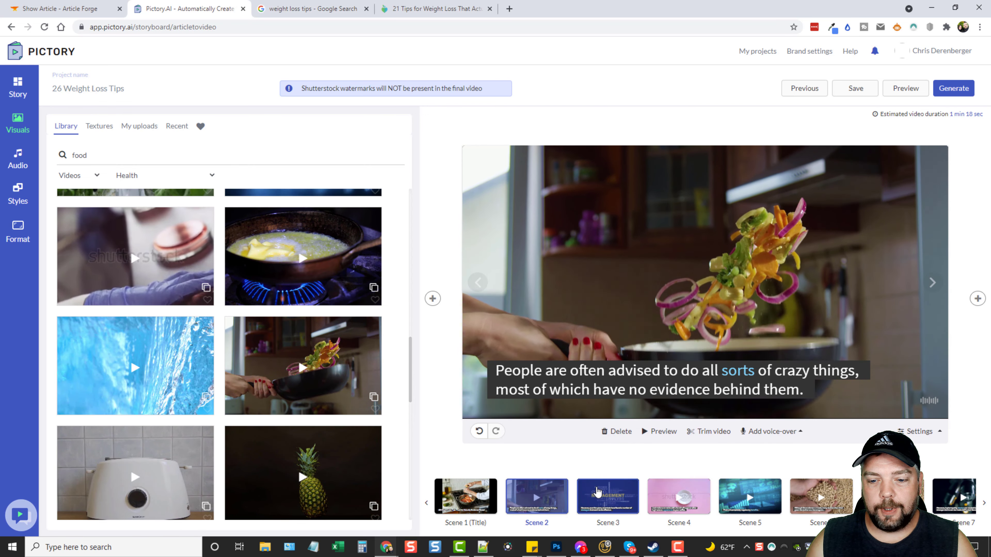
# - Replace scene 3's visual with the clip of beans, nuts and green vegetables in bowls
pyautogui.click(635, 488)
pyautogui.scroll(-2, 296, 351)
pyautogui.click(156, 352)
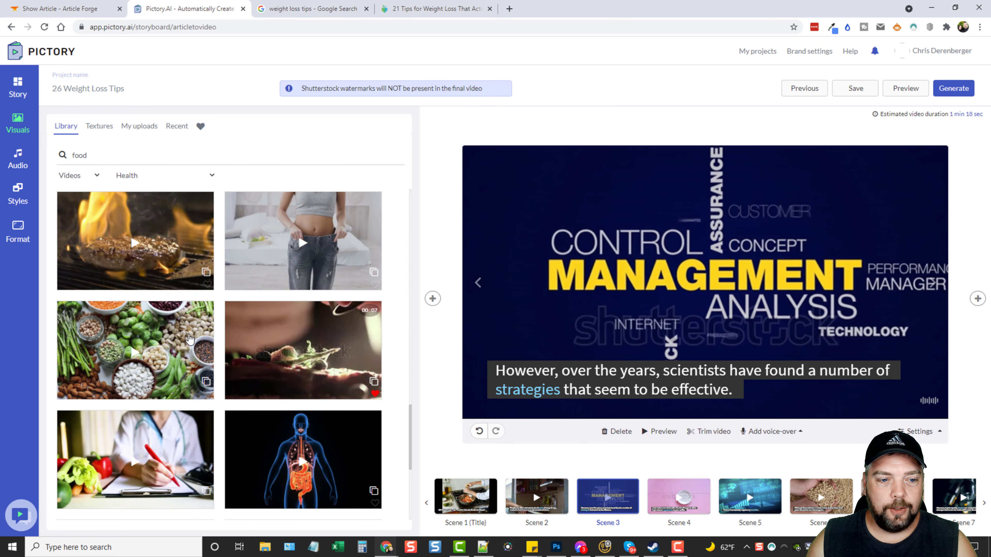
# - Replace scene 4's coffee cup visual with the clip of a salad in a plastic container
pyautogui.click(663, 500)
pyautogui.scroll(-4, 231, 322)
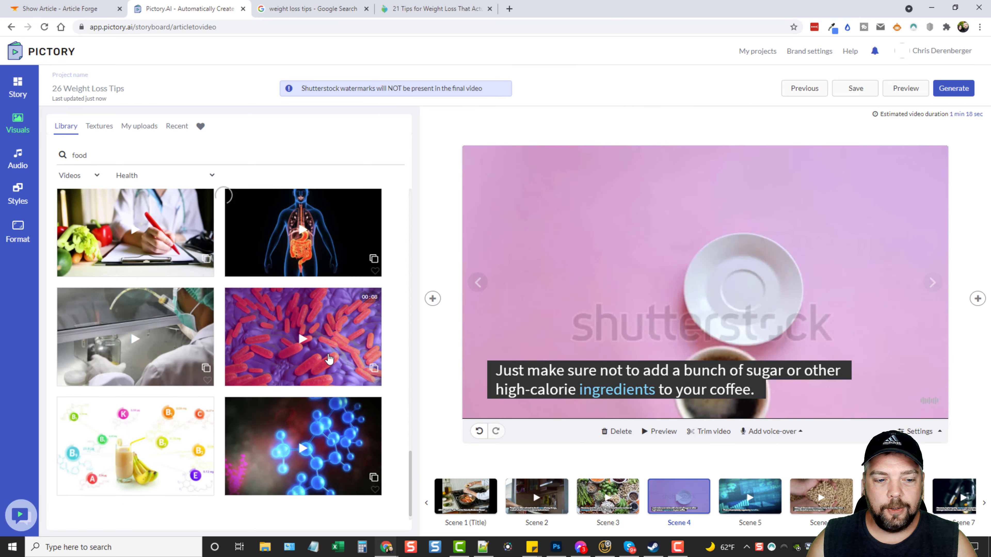
pyautogui.scroll(-5, 308, 322)
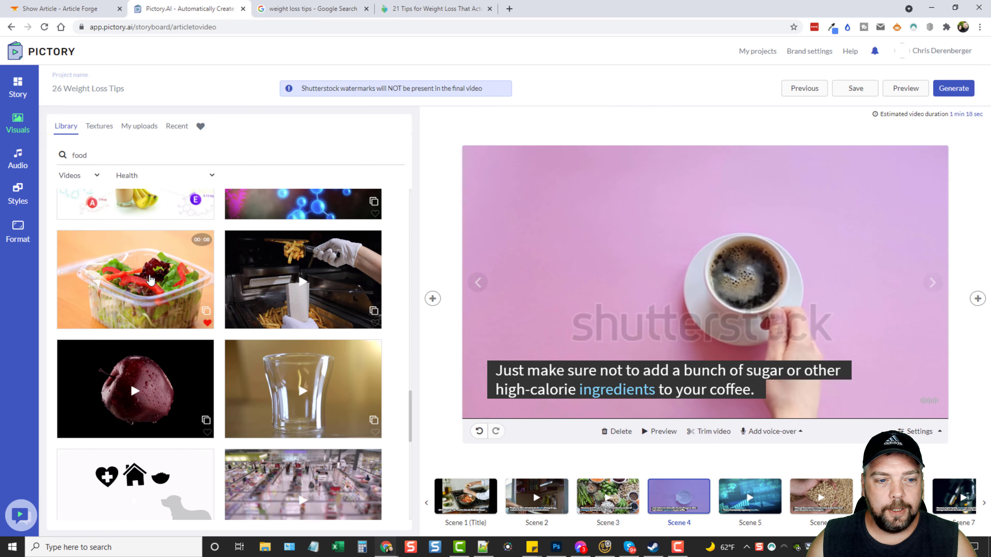
pyautogui.click(135, 280)
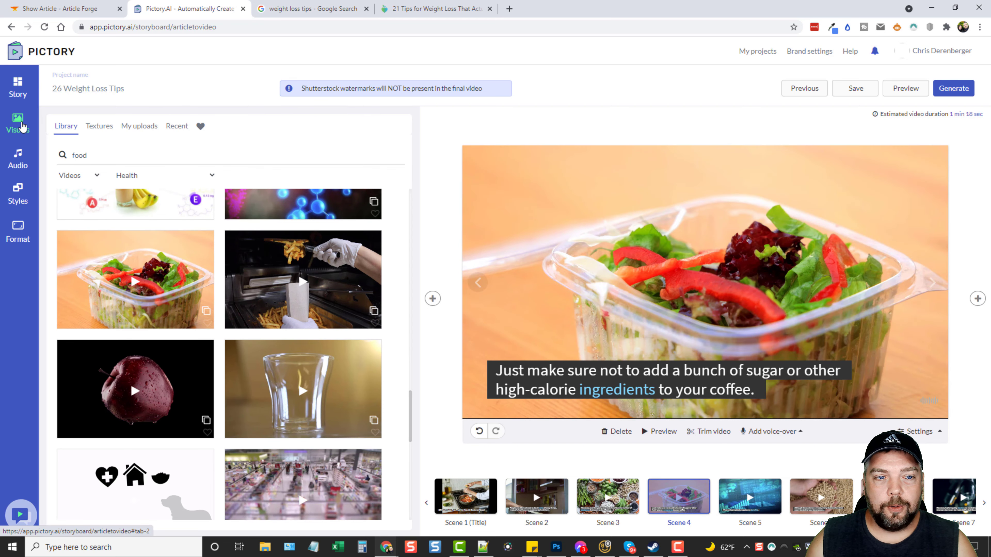
# - Browse the background music tracks and apply Be Fun to the video
pyautogui.click(18, 159)
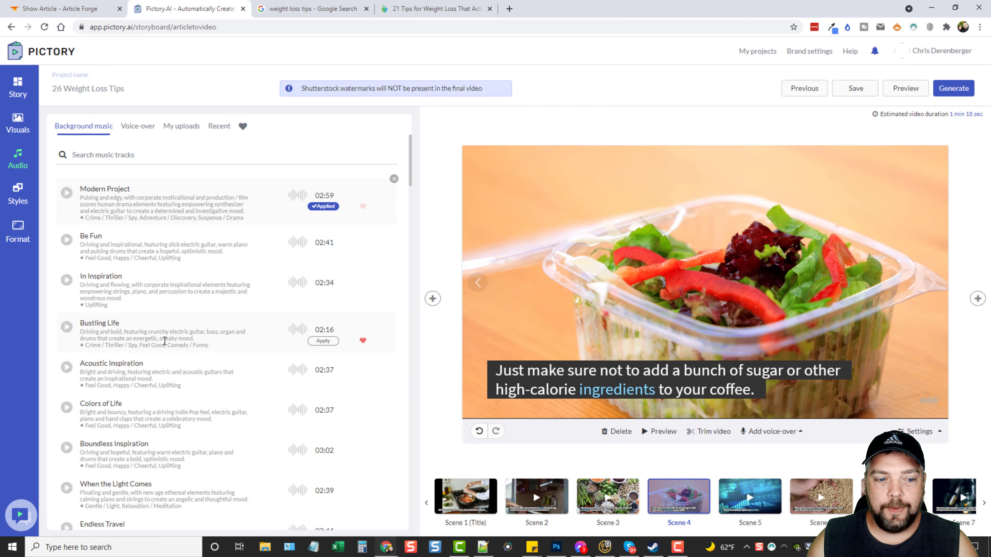
pyautogui.scroll(-3, 117, 285)
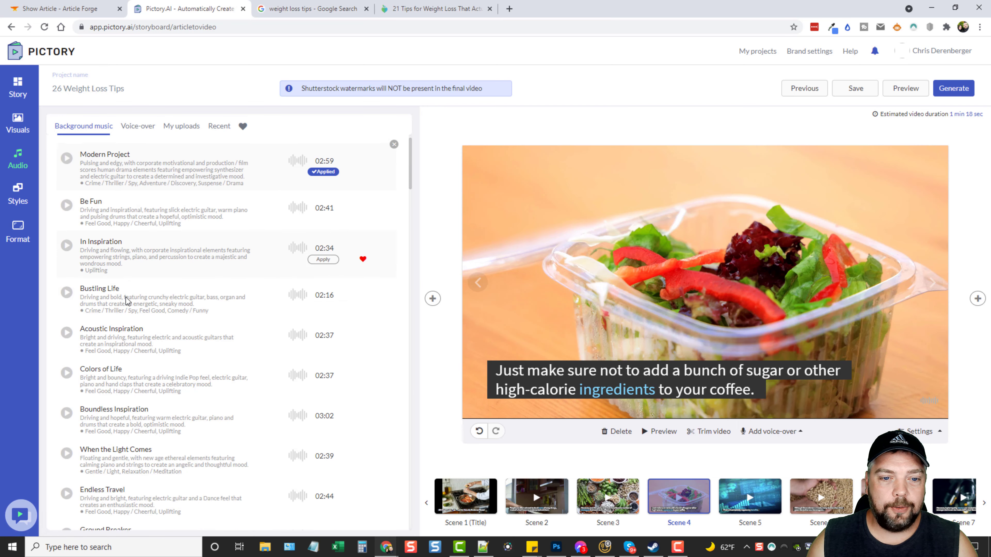
pyautogui.scroll(3, 175, 258)
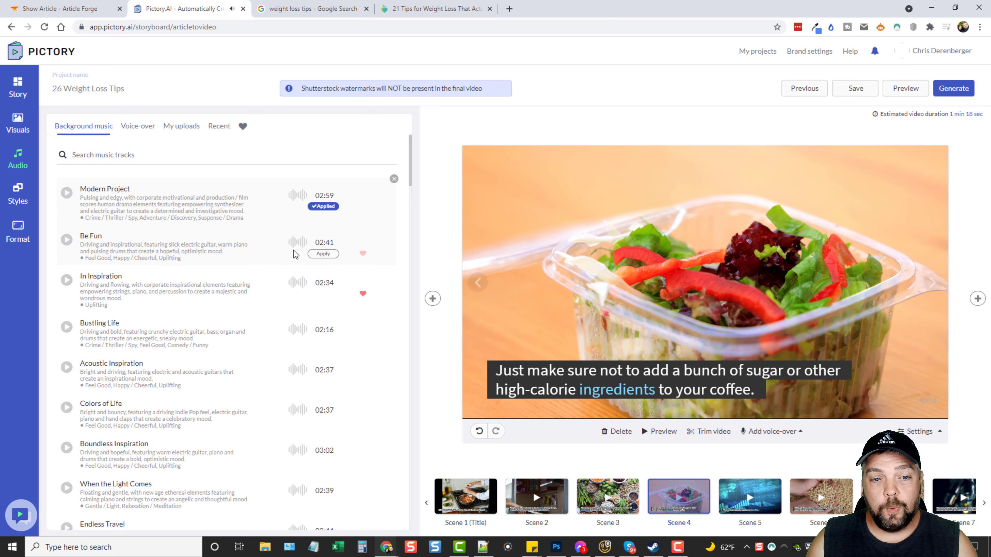
pyautogui.click(323, 254)
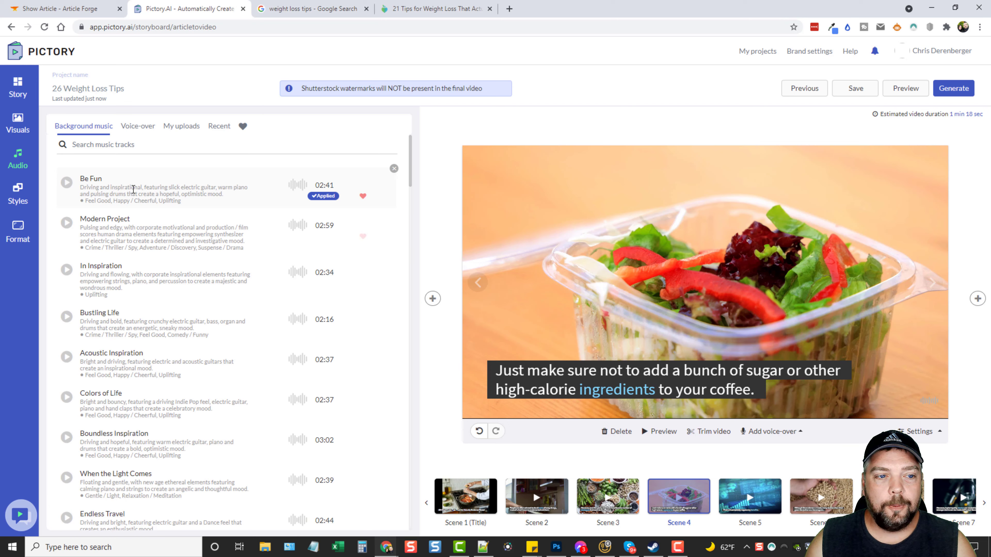
# - Set the voice-over speed to 94% and play a sample of the US English Matthew voice
pyautogui.click(136, 126)
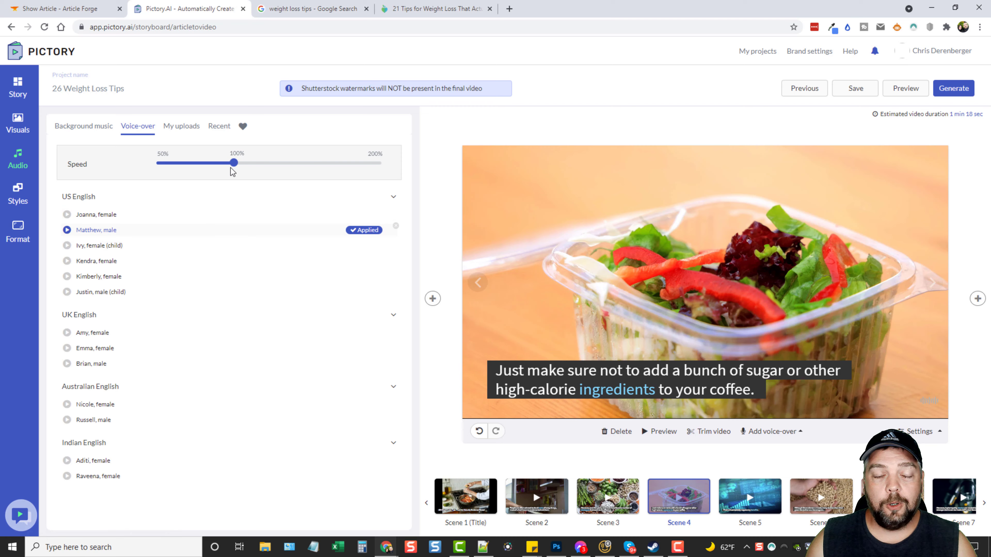
pyautogui.moveTo(233, 166); pyautogui.dragTo(223, 167)
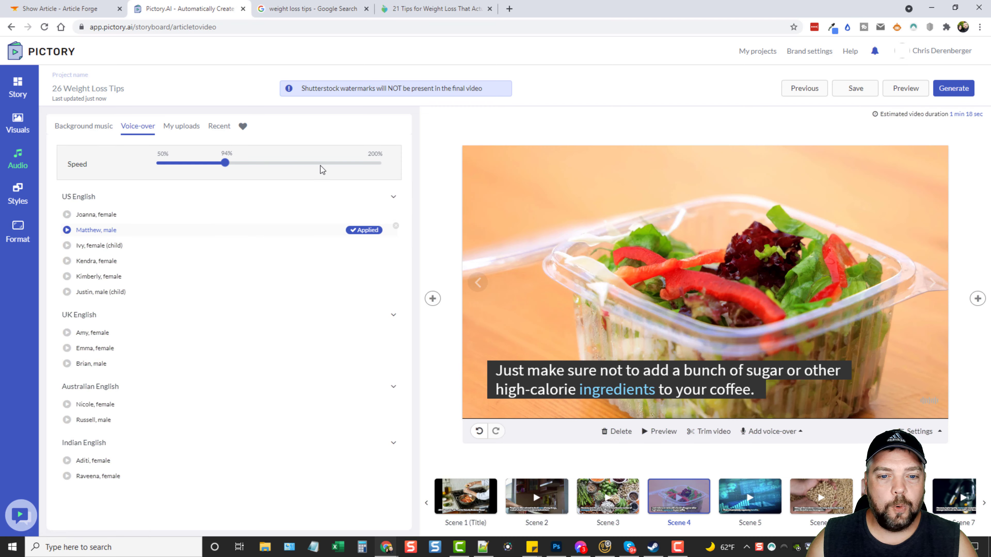
pyautogui.click(71, 232)
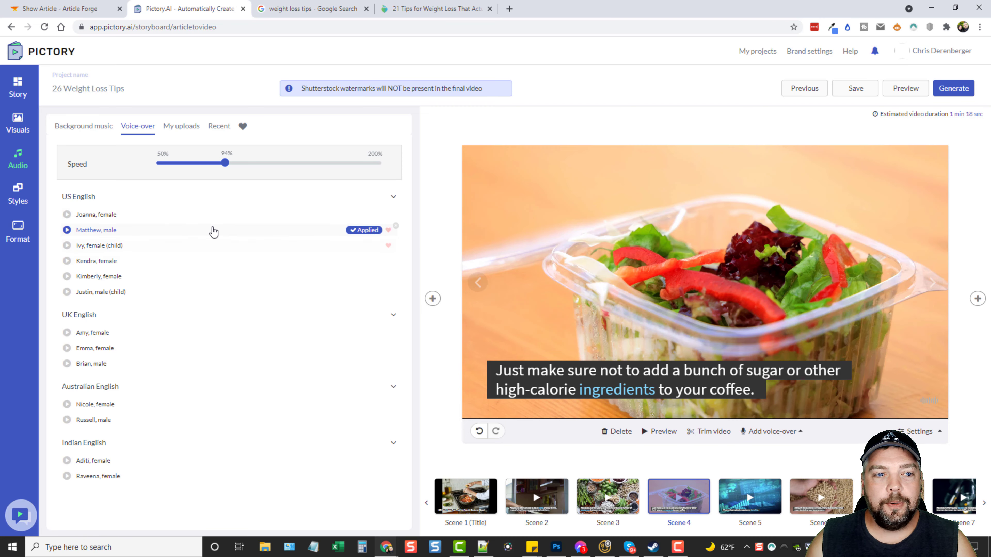
# - Try Themes 1 through 4 on the video in turn to compare their caption styles
pyautogui.click(17, 194)
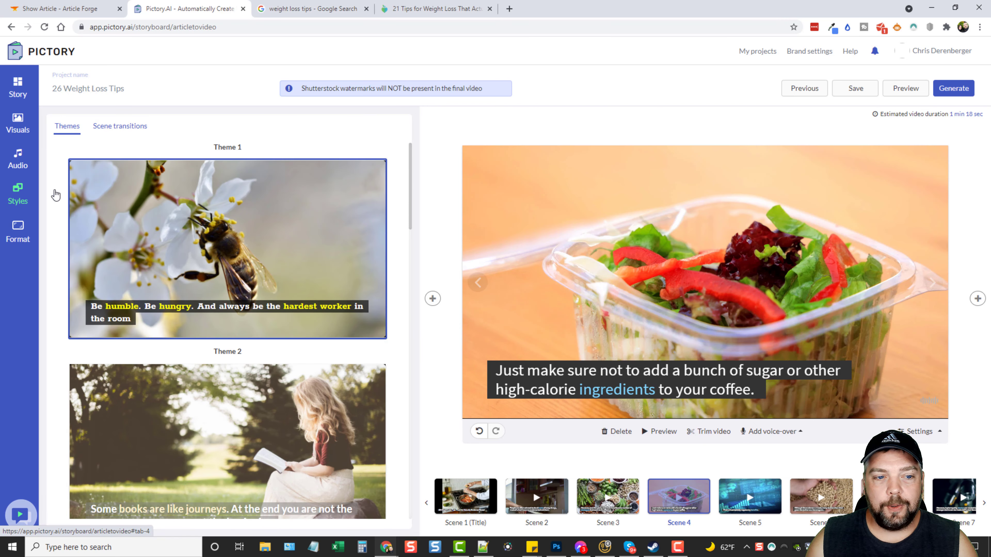
pyautogui.click(430, 302)
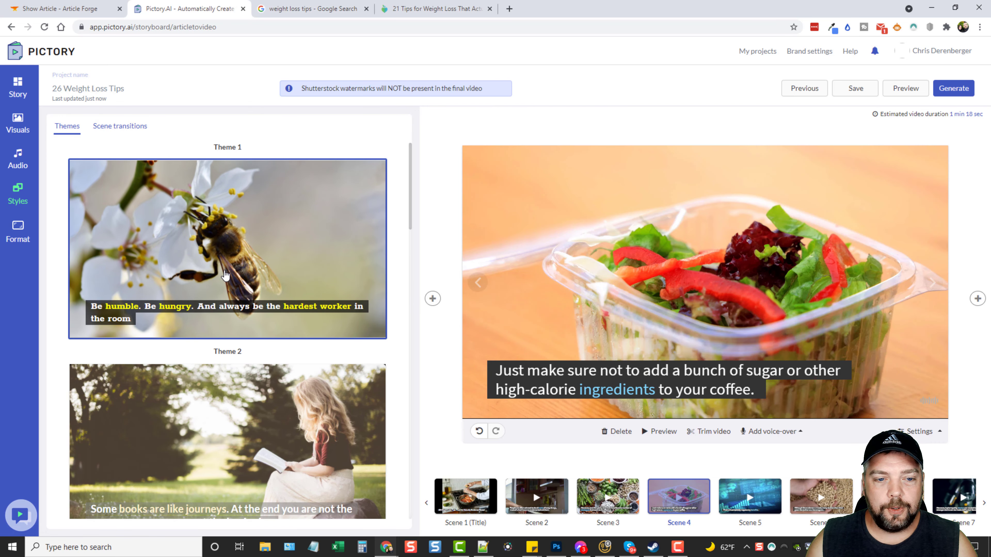
pyautogui.scroll(-4, 231, 258)
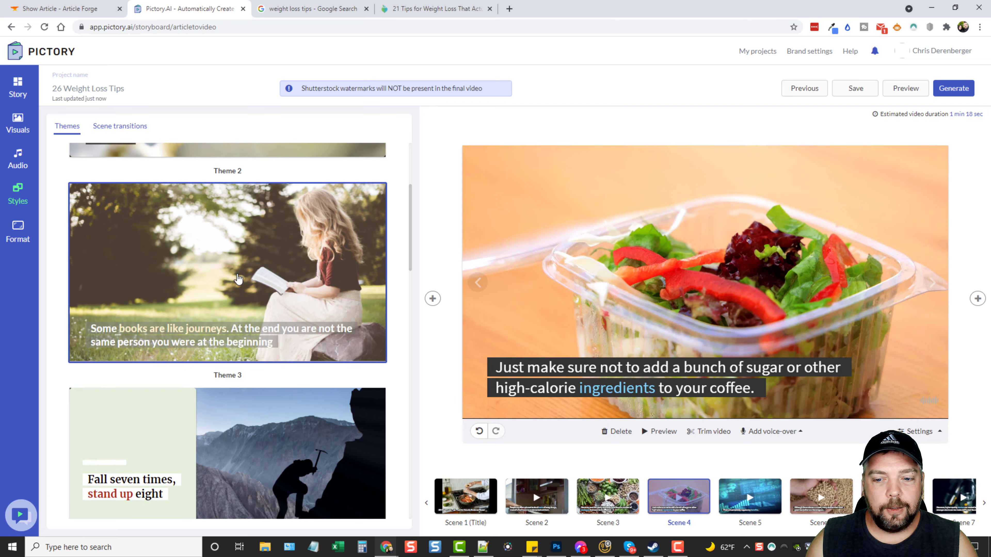
pyautogui.scroll(-4, 238, 279)
pyautogui.click(225, 305)
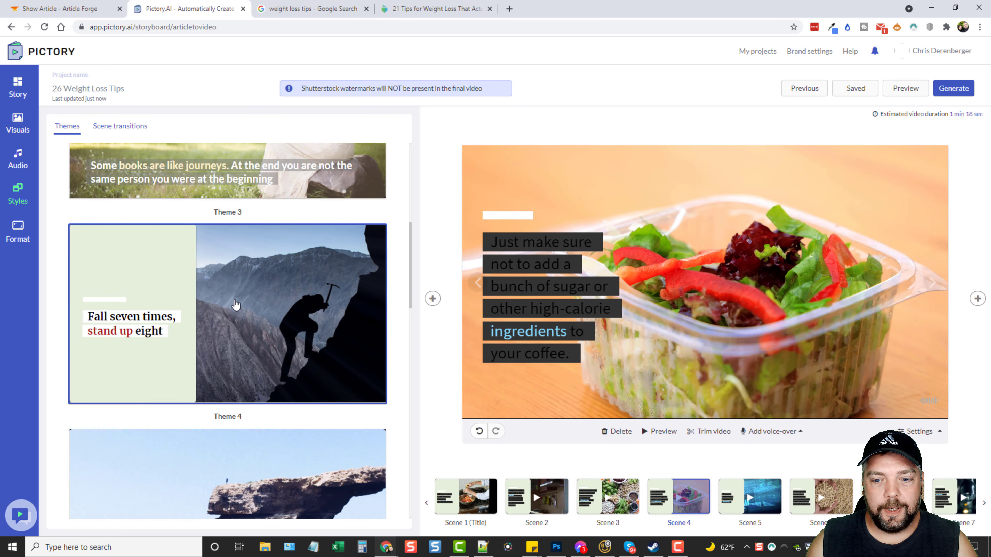
pyautogui.scroll(-4, 232, 309)
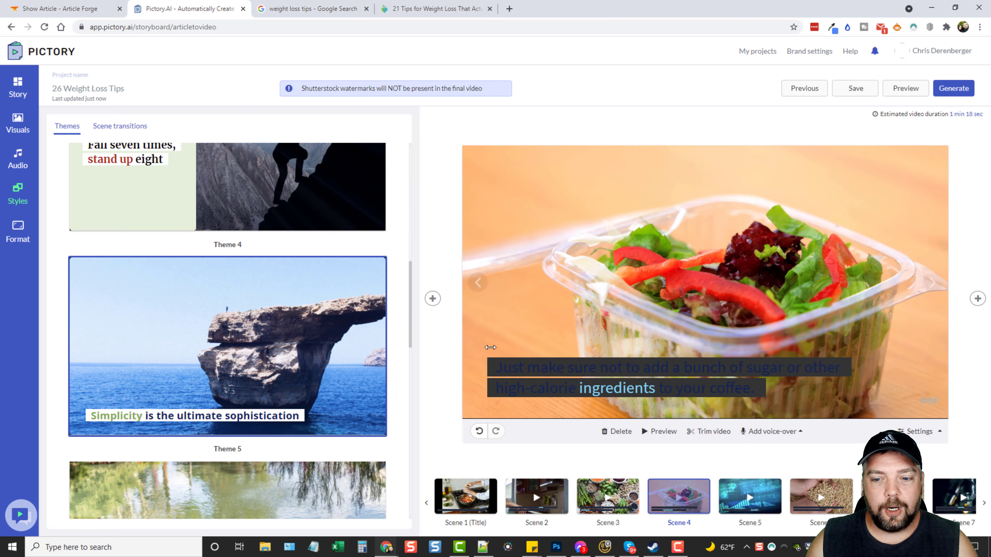
# - Look through the remaining style themes and apply Theme 8 to the video
pyautogui.scroll(-8, 236, 243)
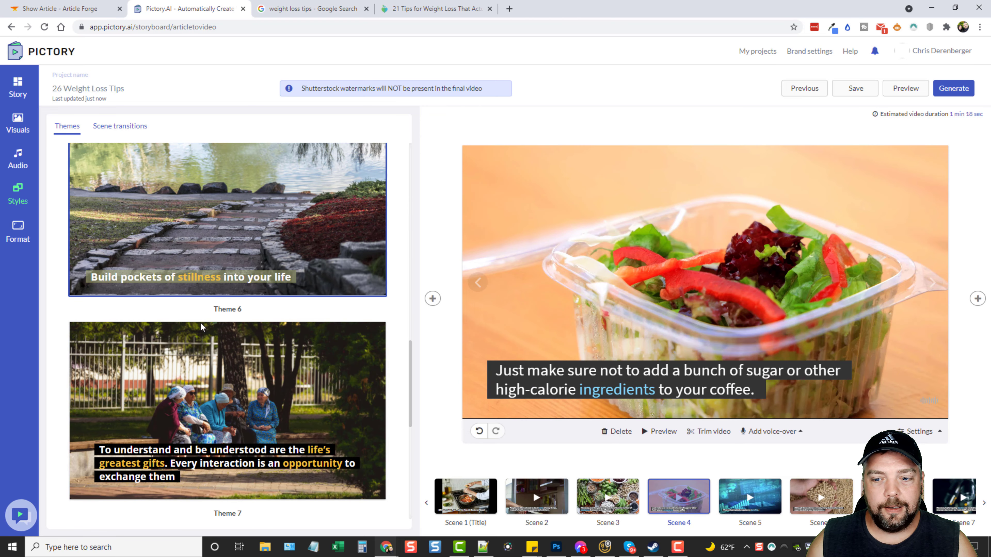
pyautogui.scroll(-5, 269, 392)
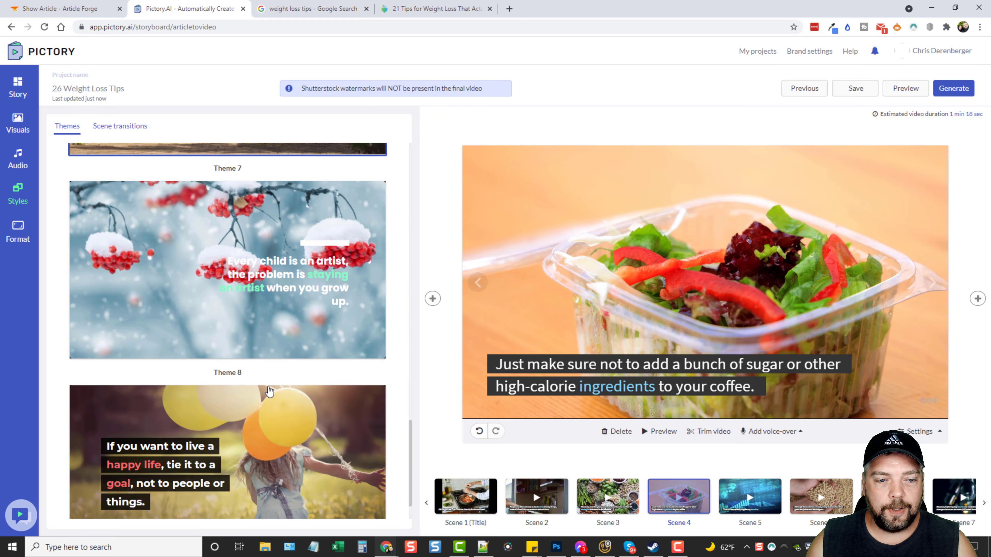
pyautogui.click(225, 405)
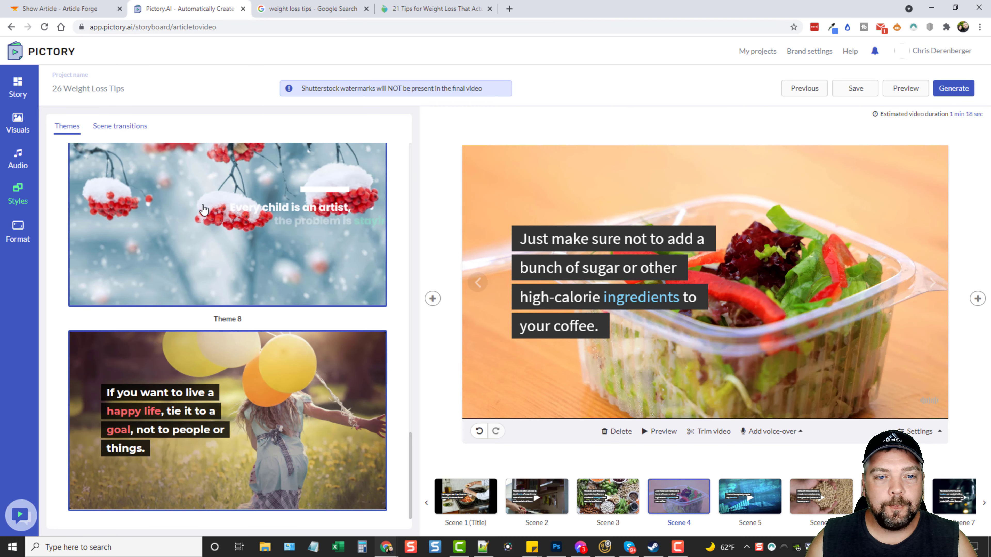
# - Set the video resolution to 1080p in the format settings
pyautogui.click(18, 232)
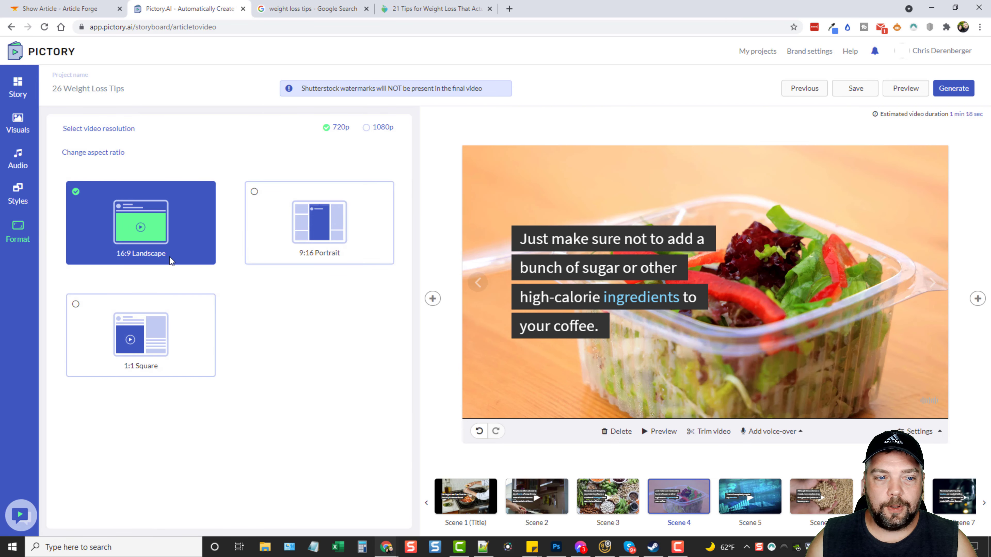
pyautogui.click(367, 129)
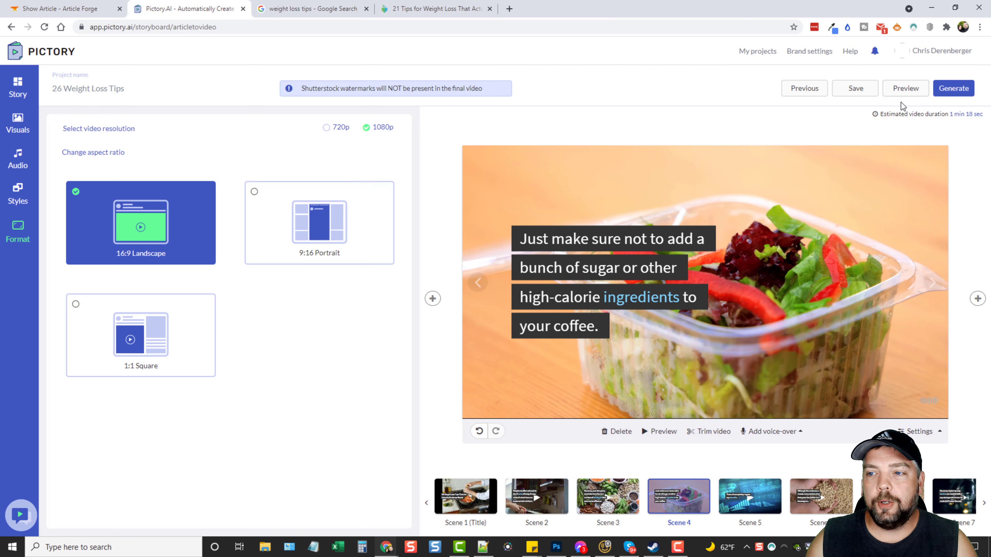
# - Preview the video from the title scene into scene 3, checking captions and visuals, and close the preview
pyautogui.click(905, 89)
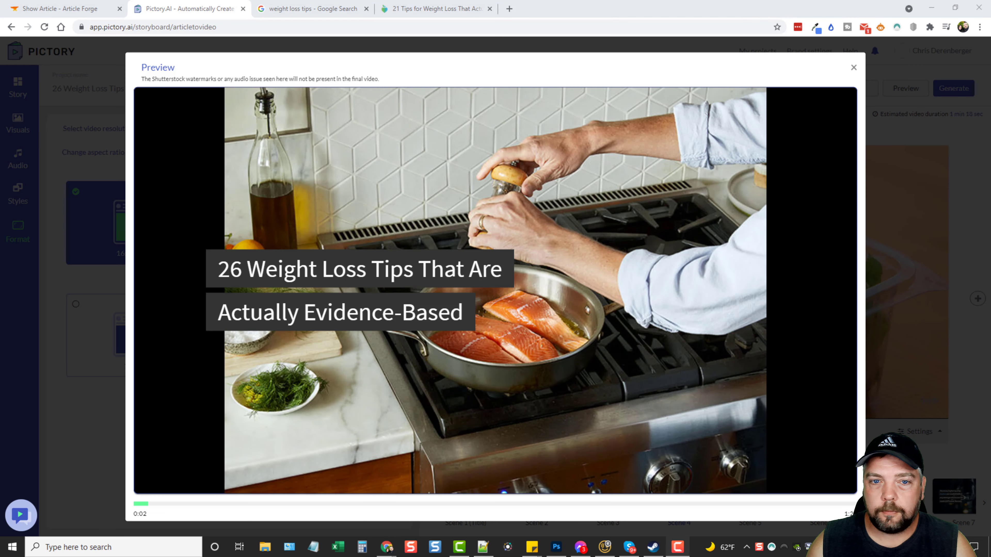
pyautogui.click(425, 253)
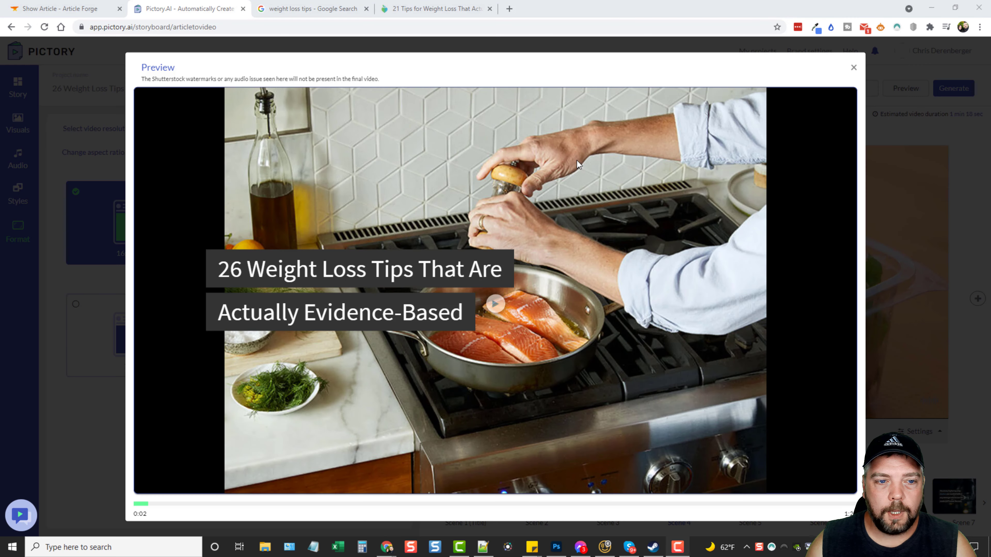
pyautogui.click(493, 305)
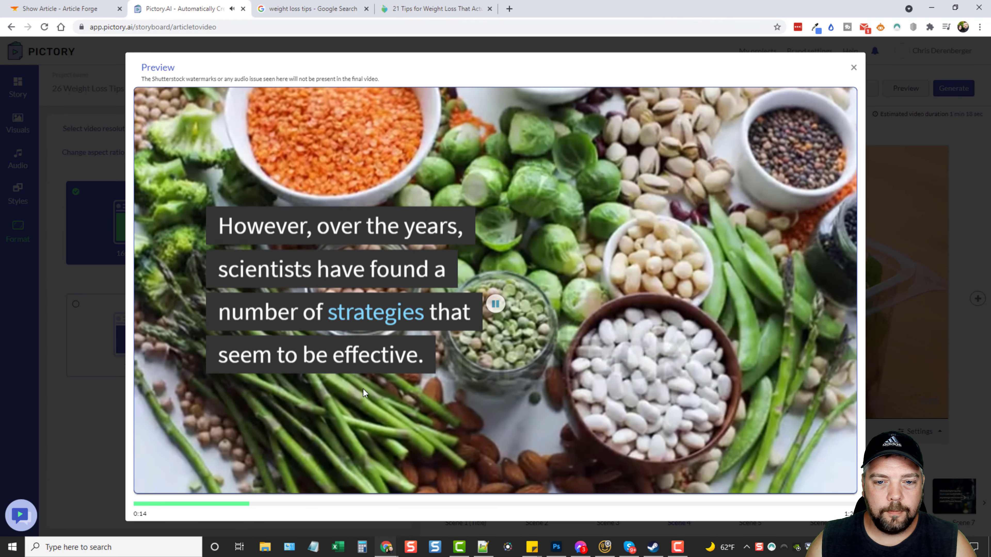
pyautogui.click(559, 298)
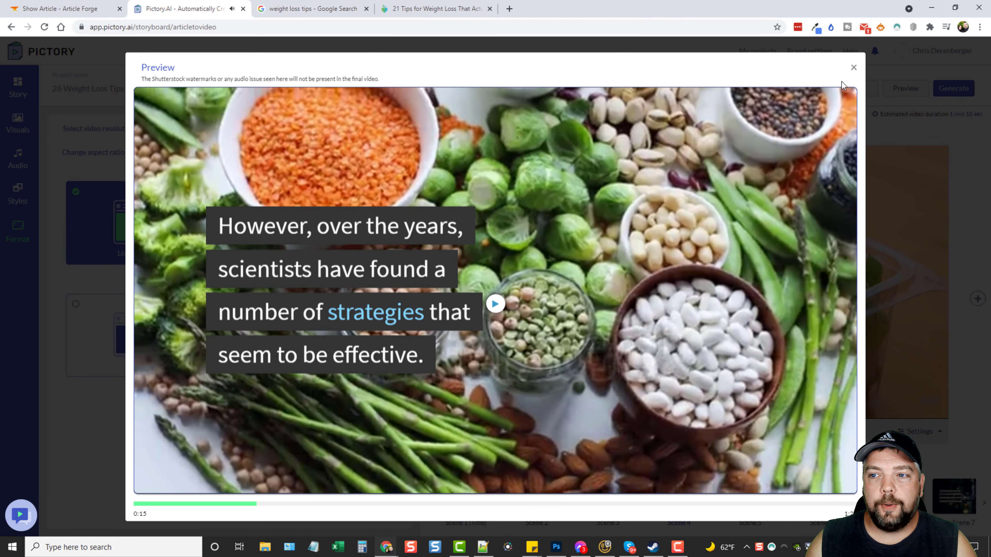
pyautogui.click(853, 70)
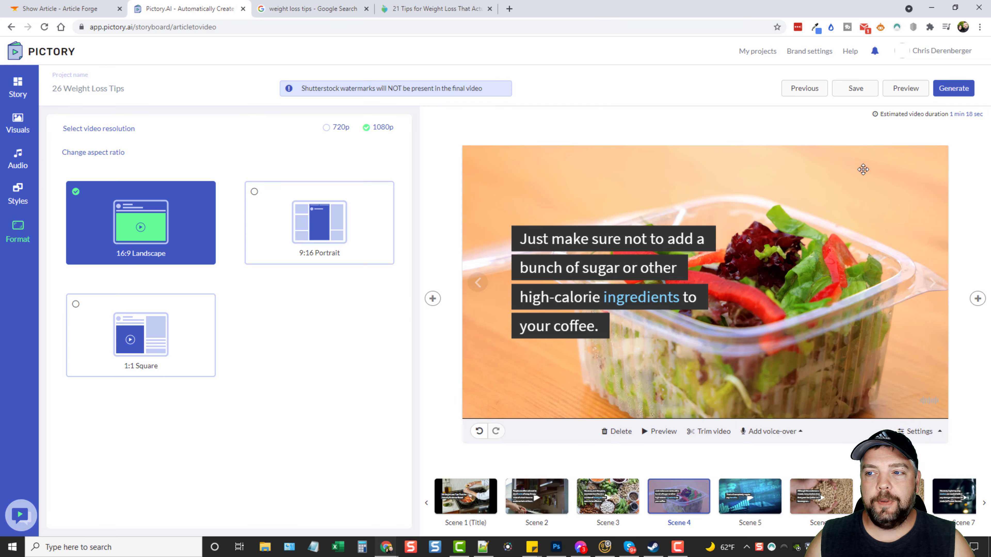
# - Generate the project as a video, and return to the home page while it is processed
pyautogui.moveTo(967, 96)
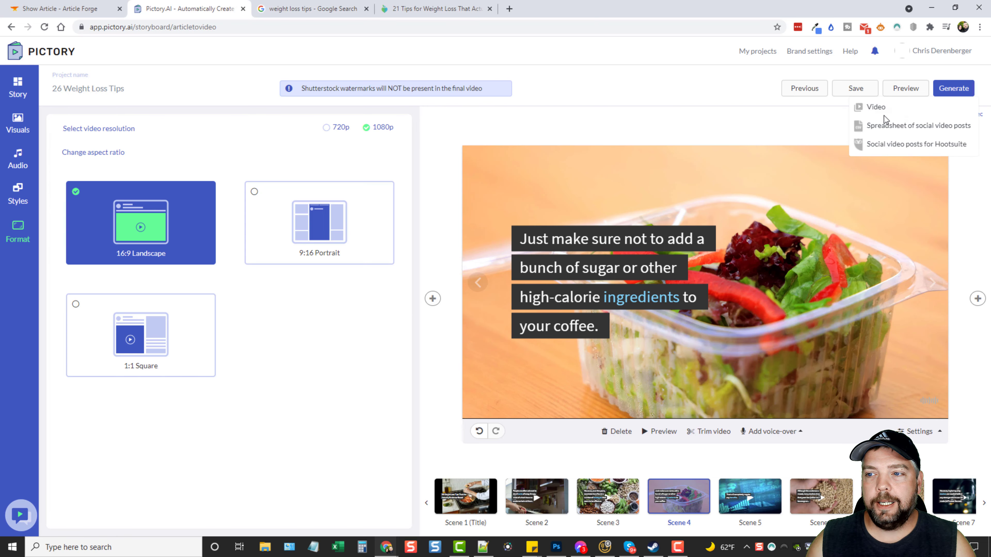
pyautogui.click(876, 108)
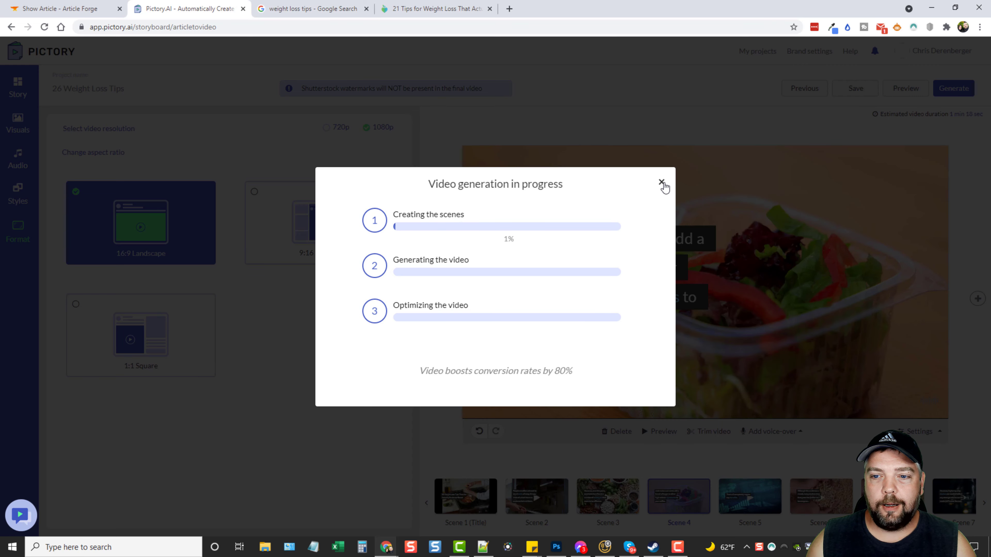
pyautogui.click(661, 182)
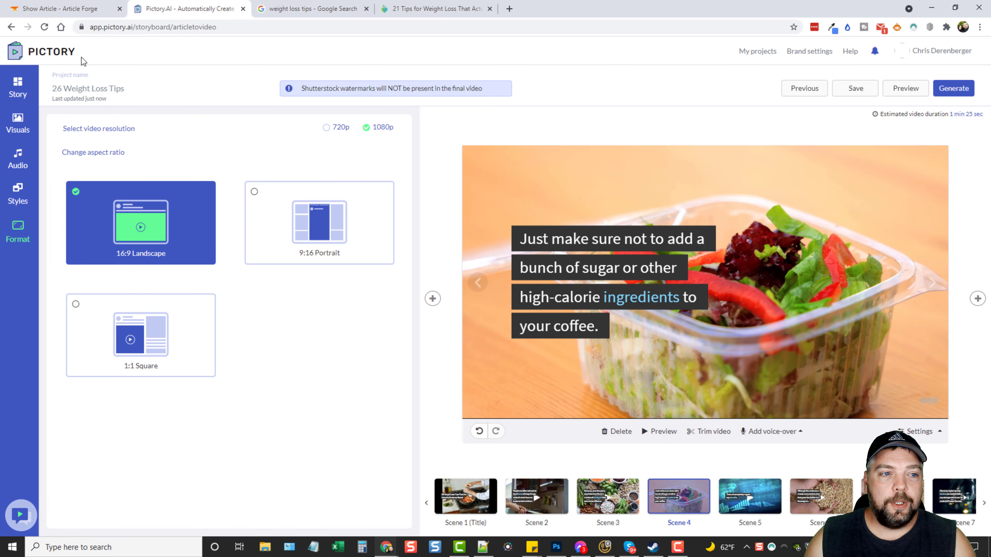
pyautogui.click(44, 55)
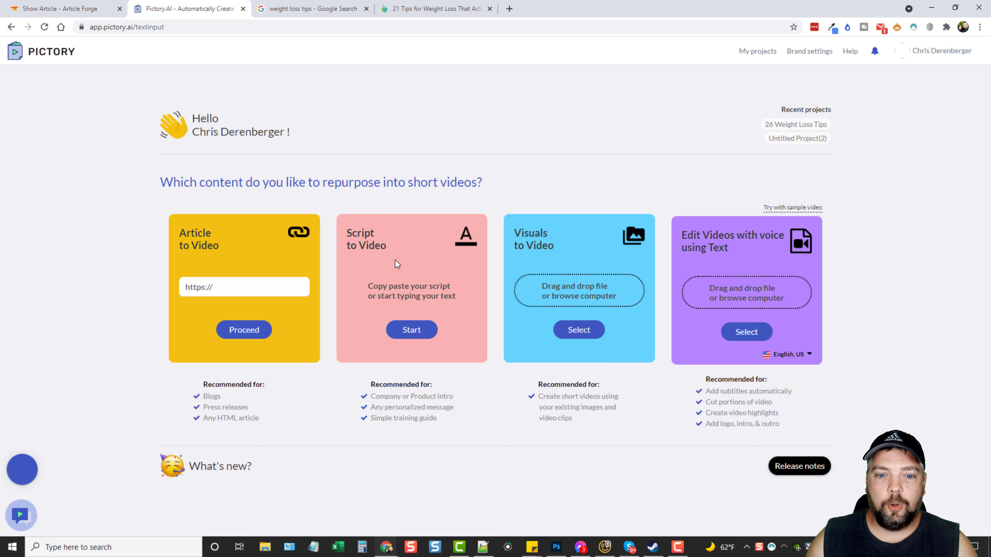
# - Start a script-to-video project and copy the first paragraph of the dinner recipes article in Article Forge
pyautogui.click(412, 331)
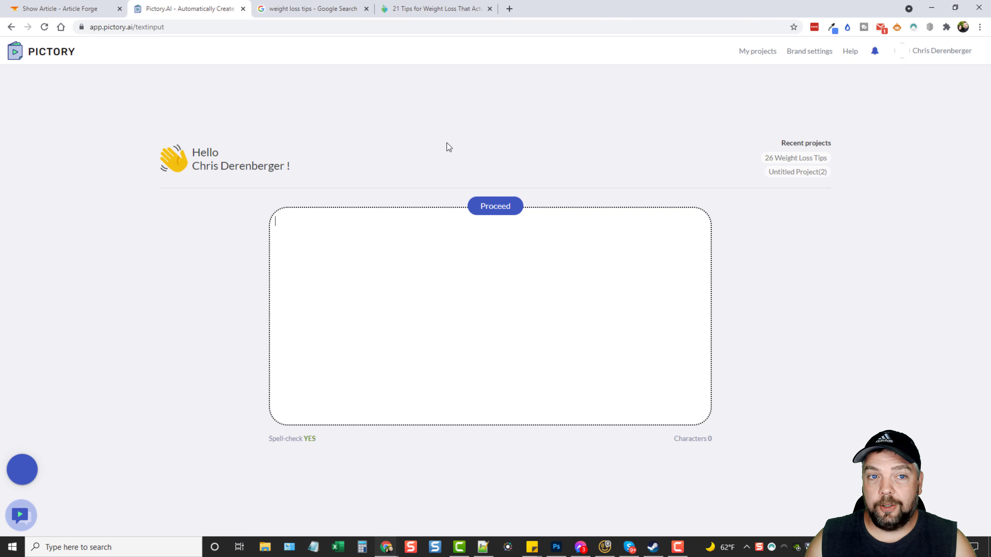
pyautogui.click(76, 15)
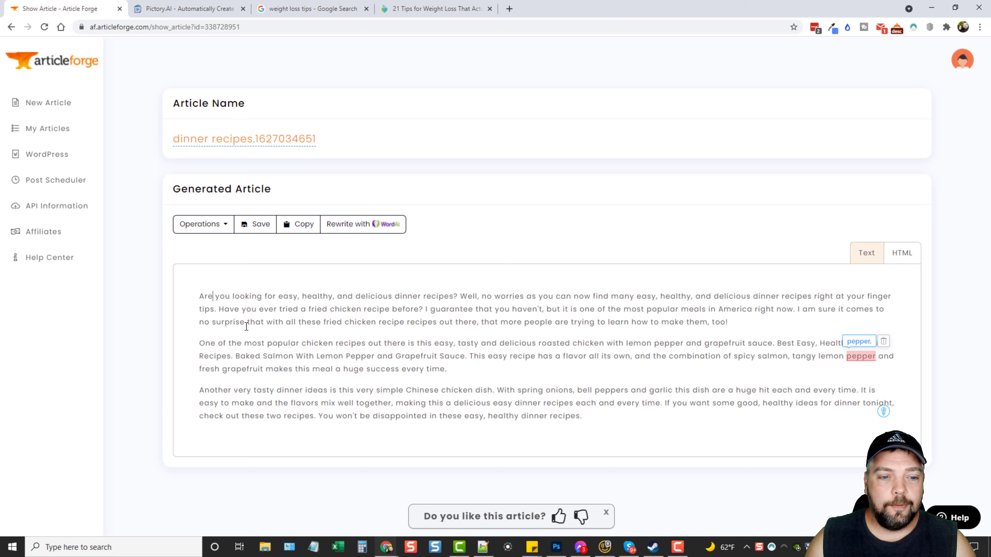
pyautogui.moveTo(200, 296); pyautogui.dragTo(728, 323)
pyautogui.hotkey('ctrl', 'c')
pyautogui.rightClick(702, 312)
pyautogui.click(722, 349)
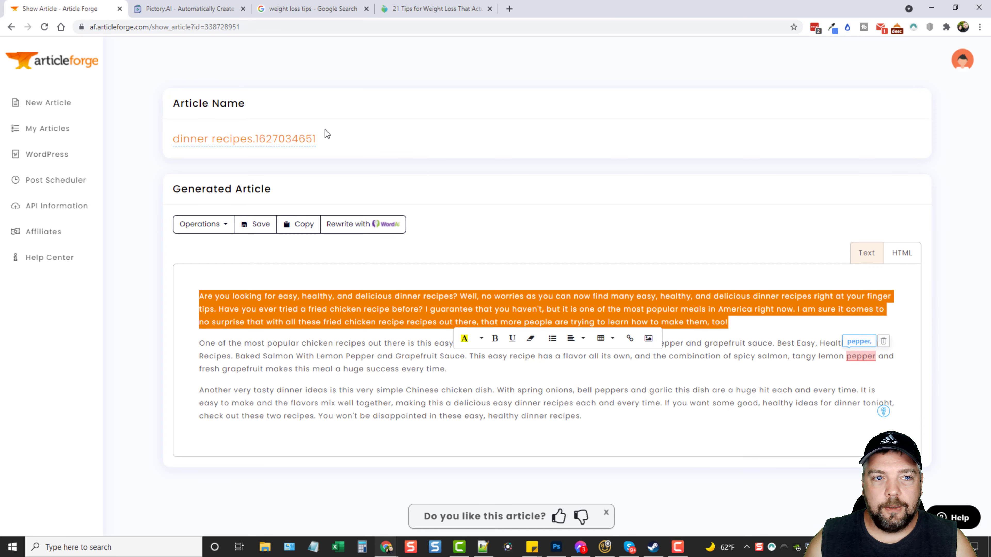
# - Paste the copied paragraph as the script in Pictory and proceed with the 16:9 Landscape aspect ratio
pyautogui.click(226, 9)
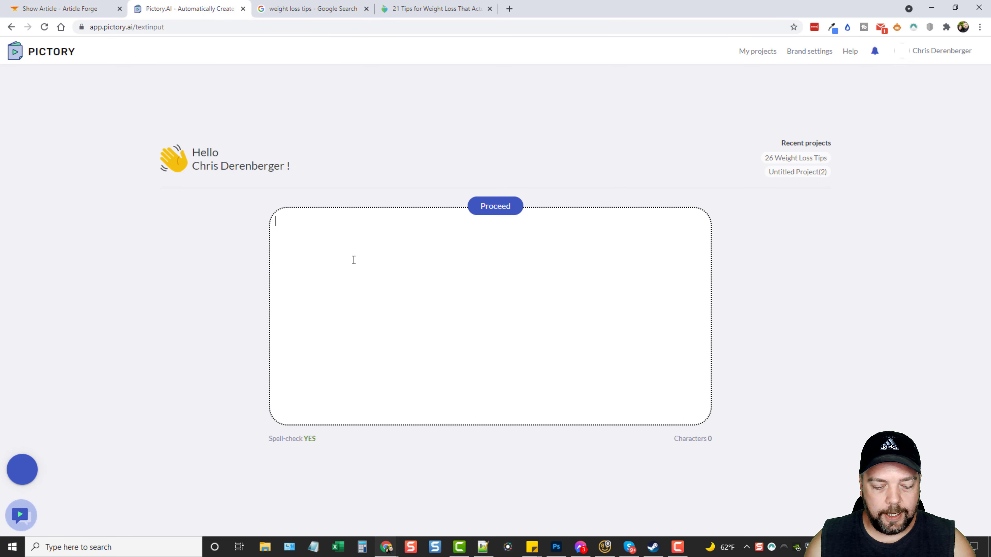
pyautogui.hotkey('ctrl', 'v')
pyautogui.click(501, 212)
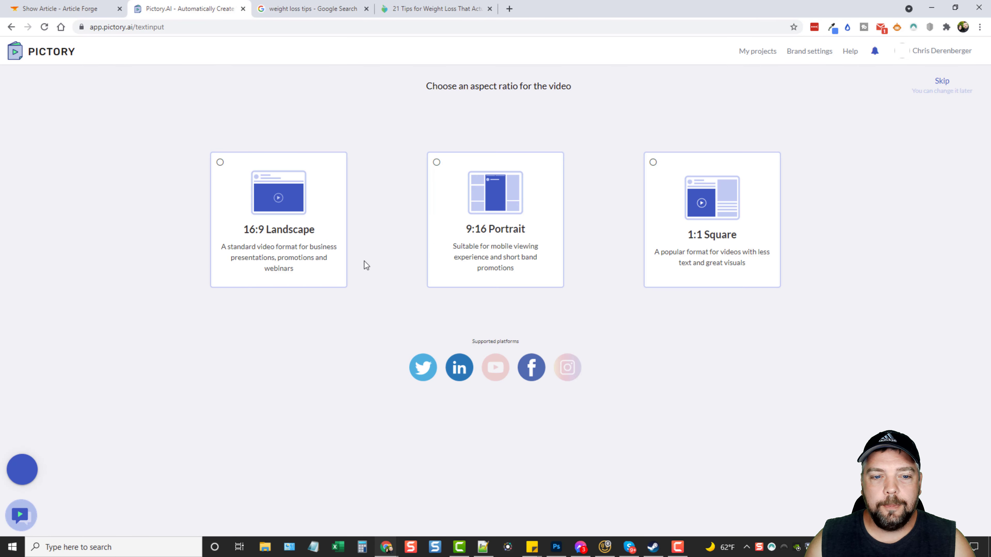
pyautogui.click(295, 214)
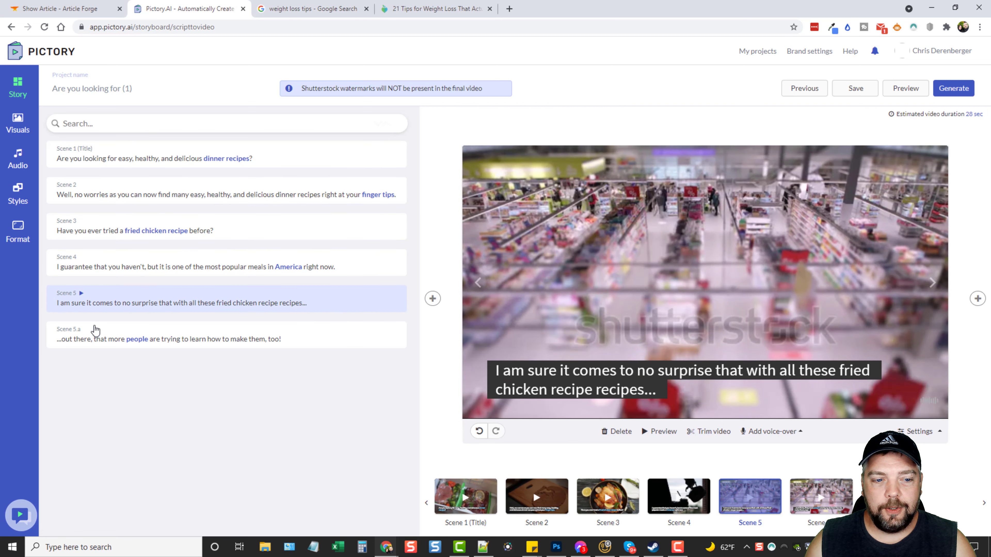
# - Replace scene 2's visual with the grilled meat skewers clip, found by searching the library's videos for "chicken"
pyautogui.click(147, 160)
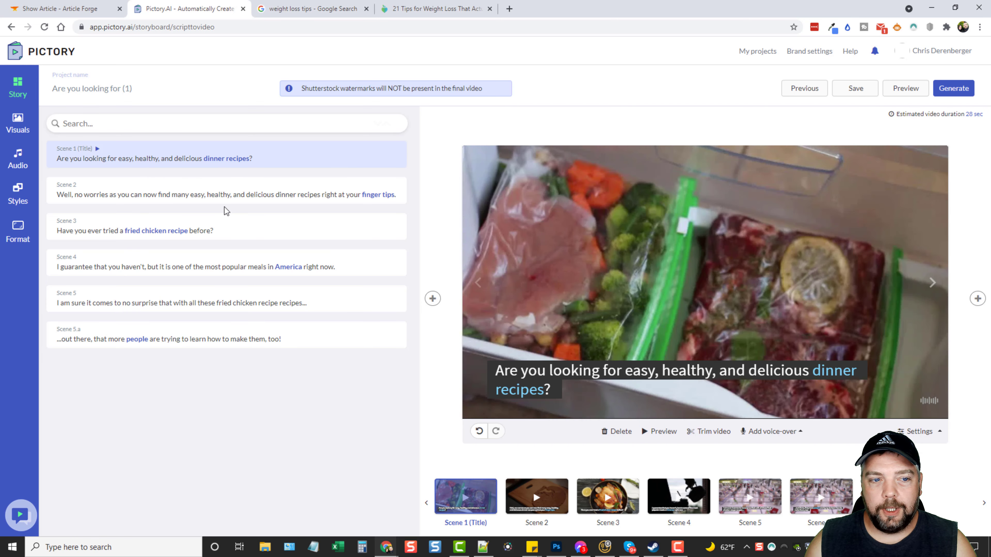
pyautogui.click(189, 195)
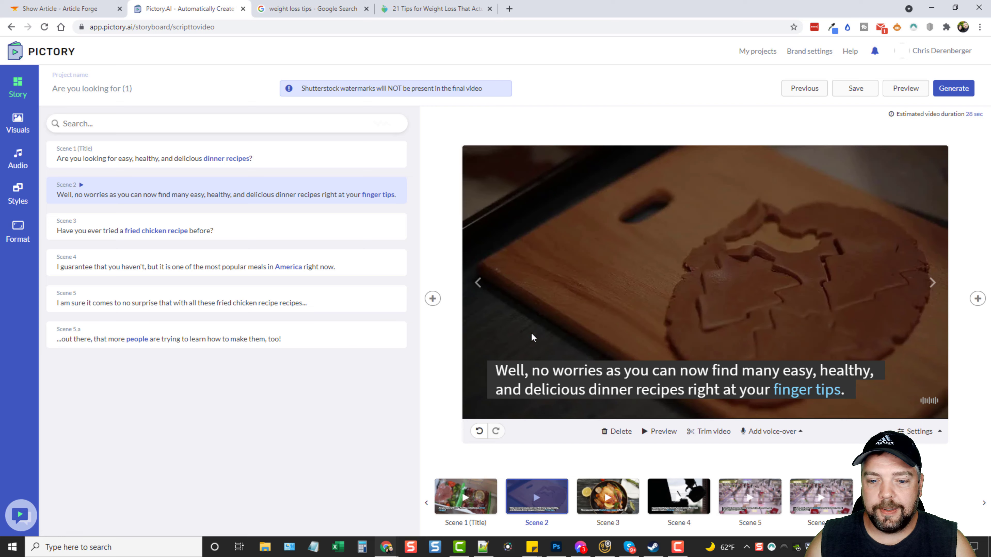
pyautogui.click(18, 127)
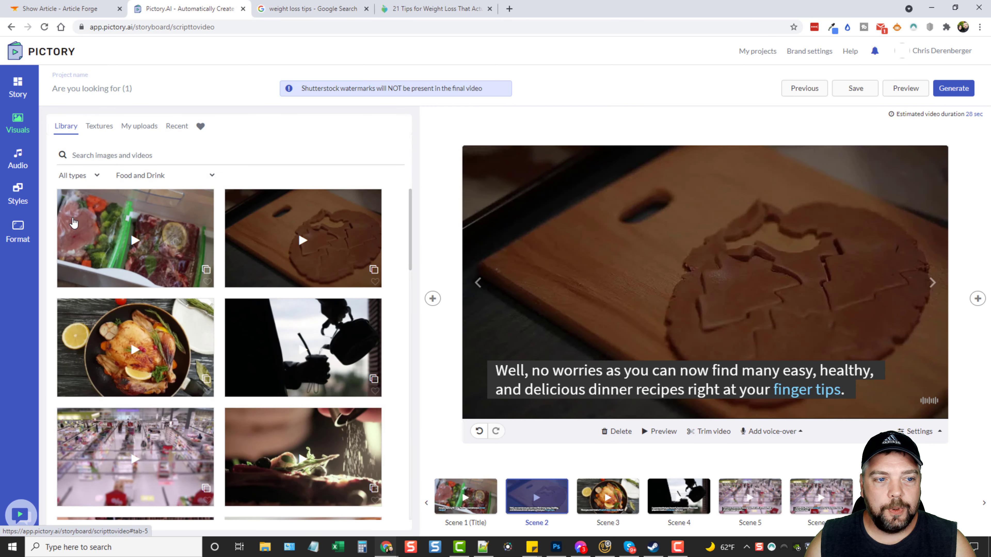
pyautogui.click(75, 176)
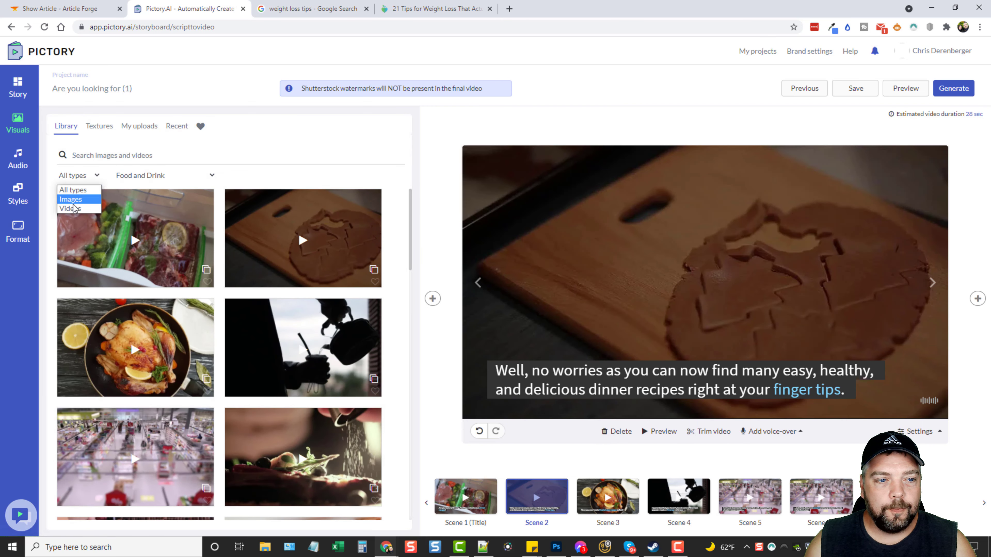
pyautogui.click(83, 212)
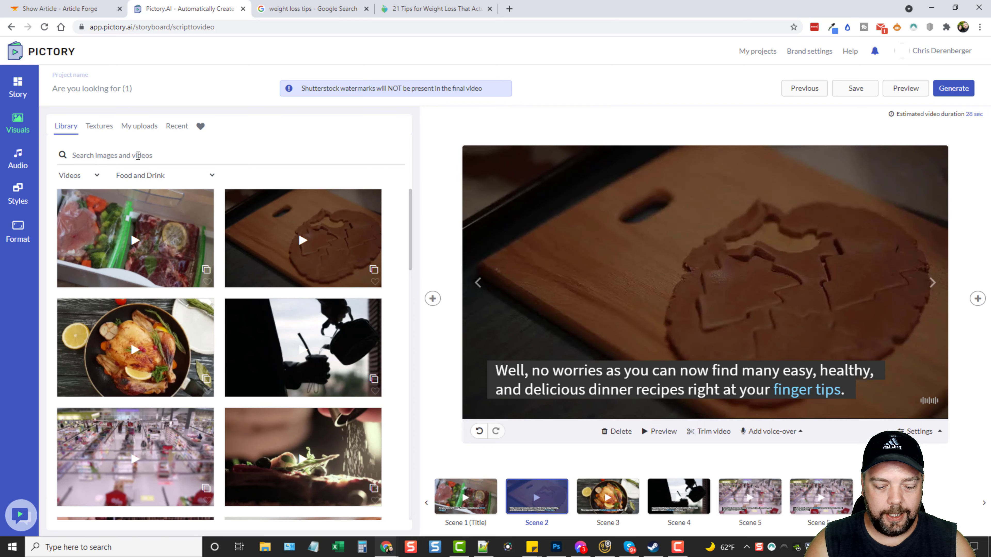
pyautogui.click(138, 156)
pyautogui.write('chicken')
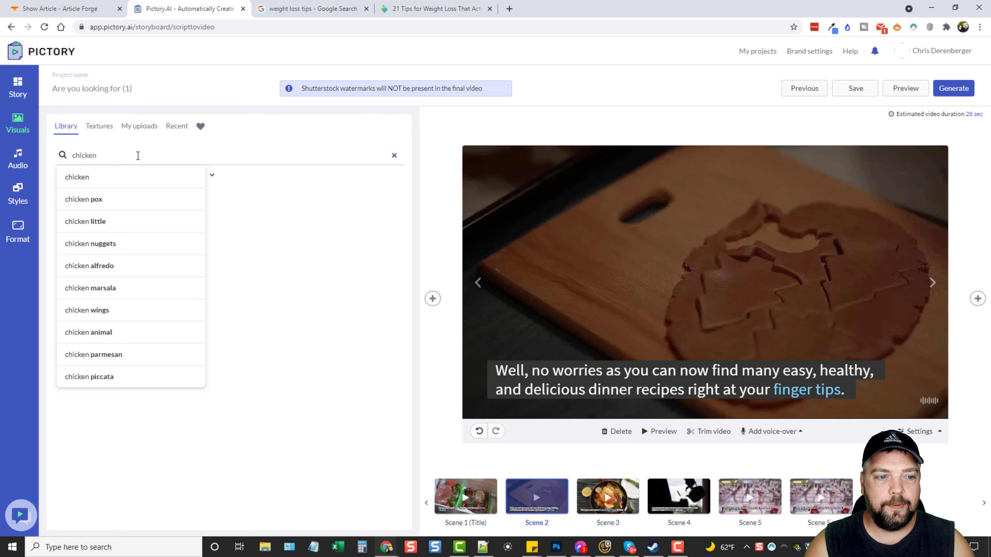
pyautogui.click(118, 178)
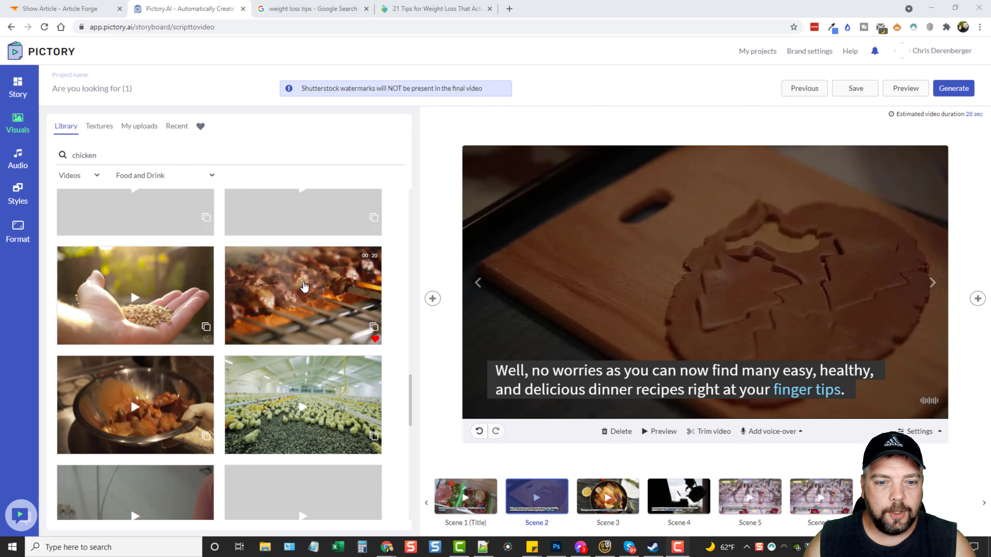
pyautogui.click(304, 287)
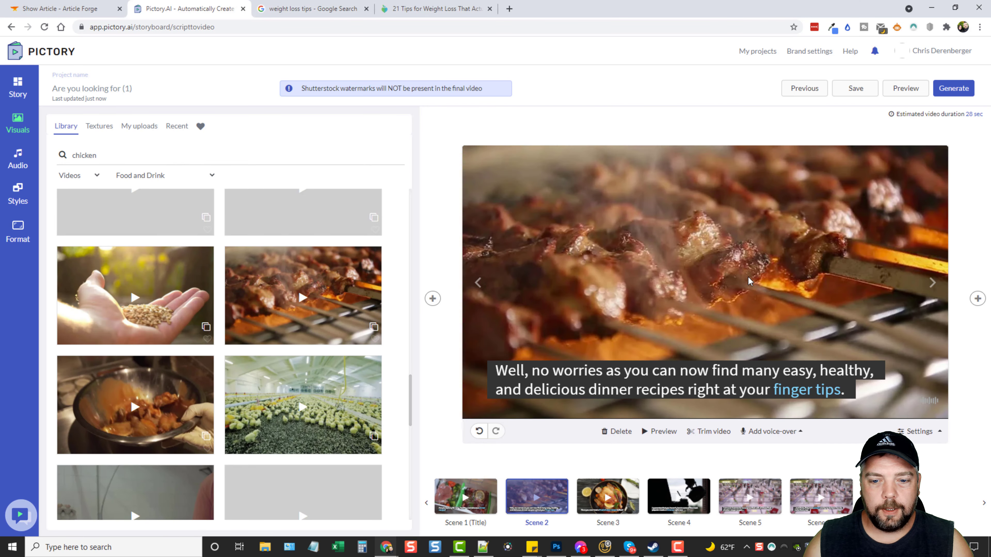
# - Look through the voice-over options, scene settings, background textures and solid colors available for scene 2
pyautogui.click(747, 431)
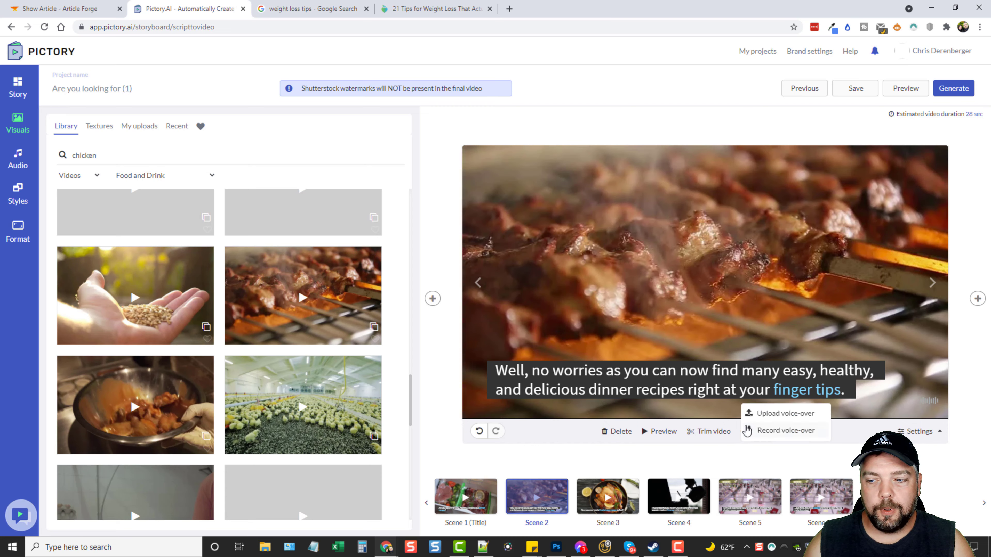
pyautogui.click(917, 431)
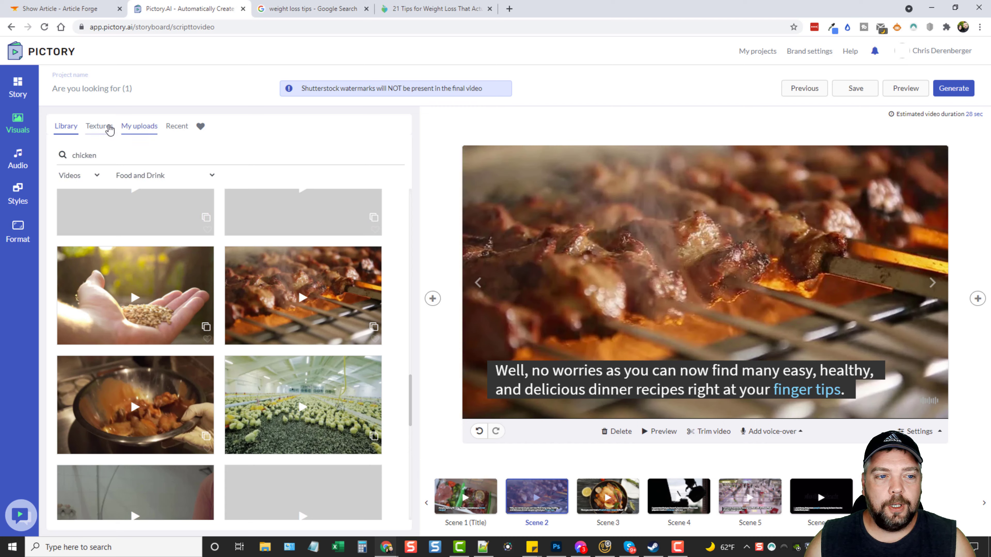
pyautogui.click(110, 129)
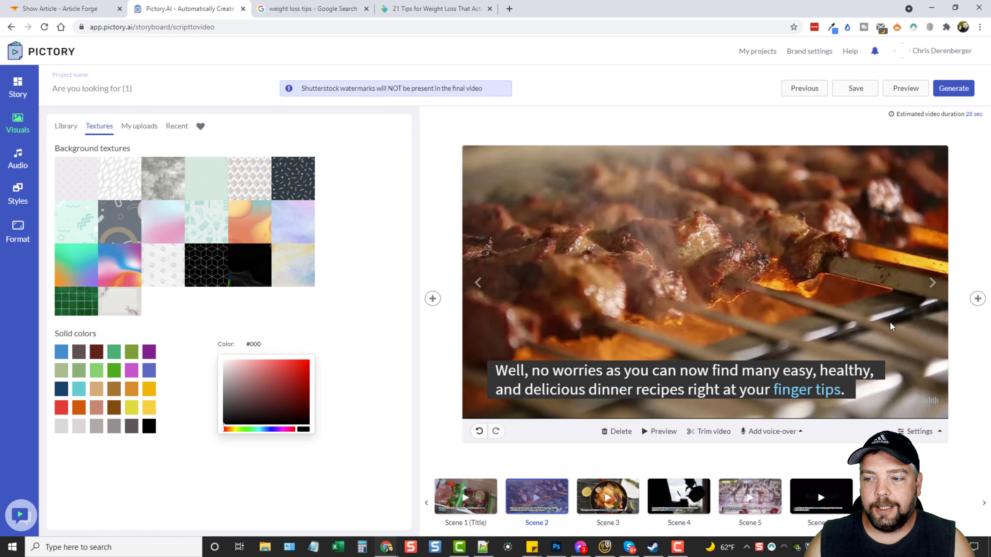
pyautogui.moveTo(432, 299)
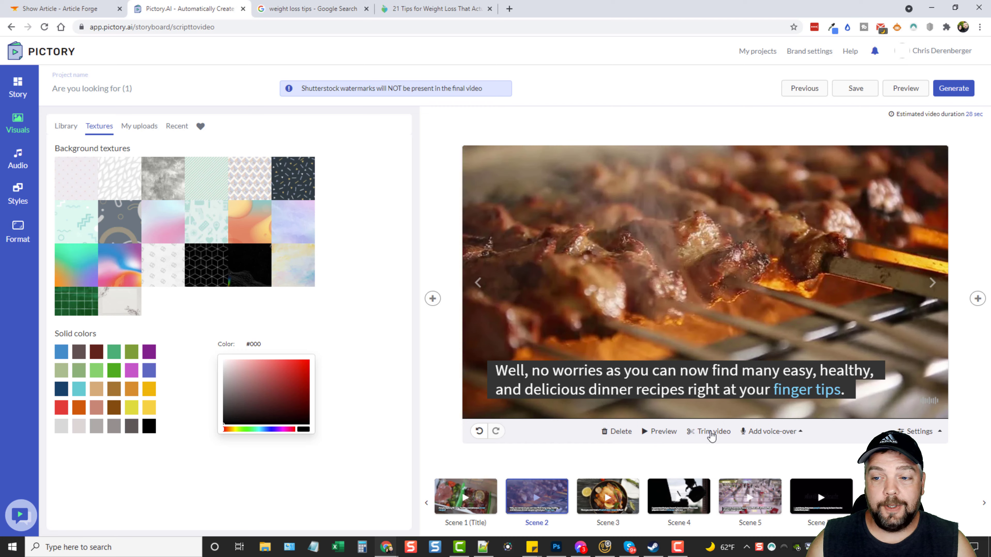
pyautogui.click(770, 432)
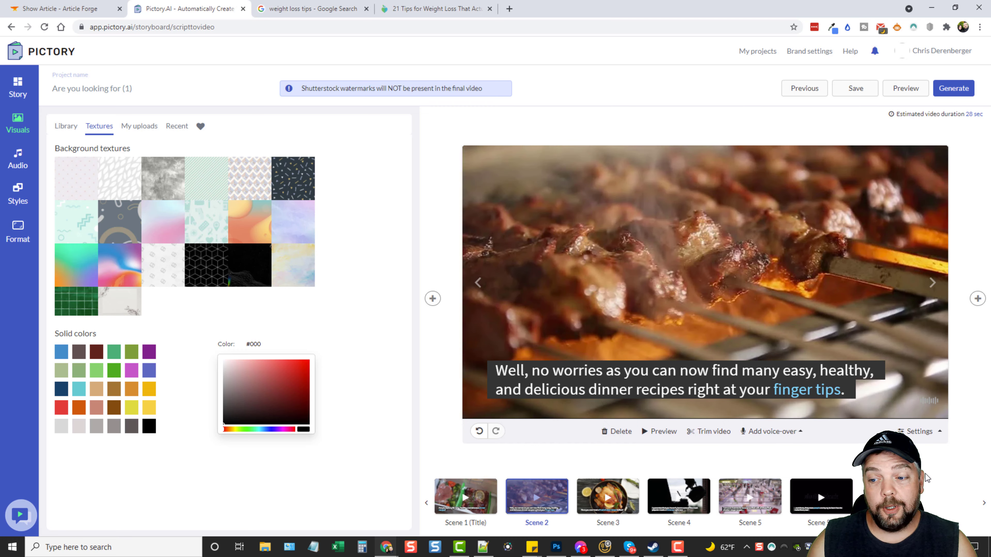
# - Try hiding the text in scene 2's settings, and turn the text back on
pyautogui.click(920, 432)
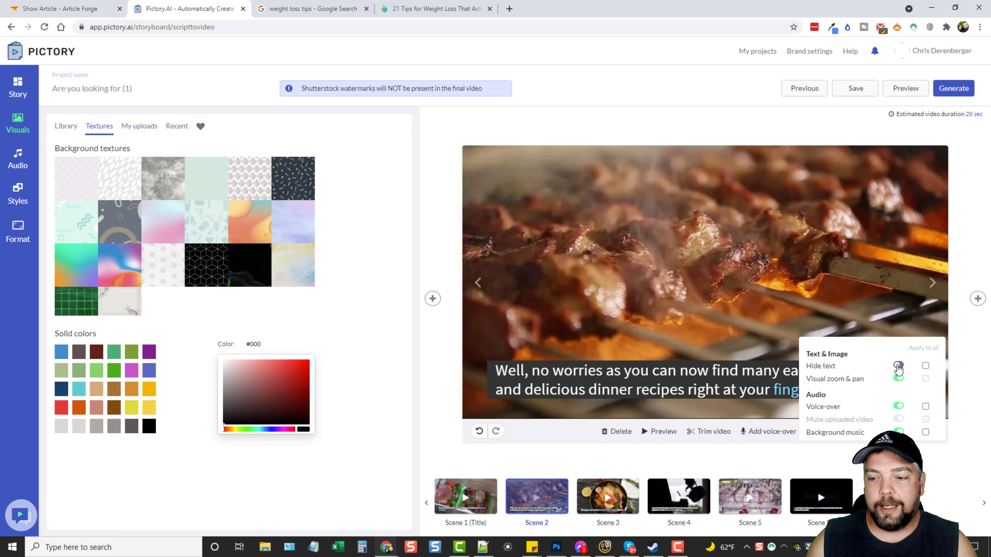
pyautogui.click(898, 366)
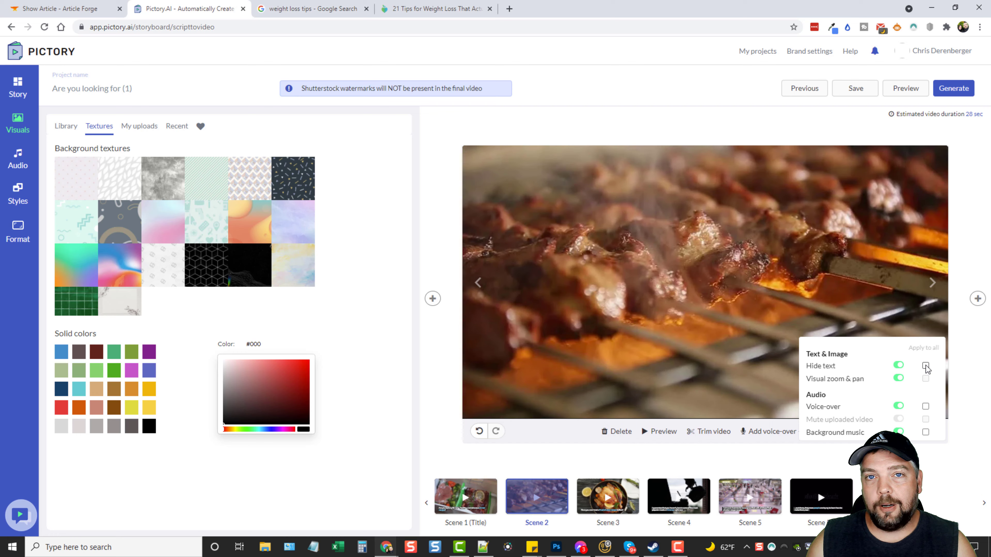
pyautogui.click(900, 365)
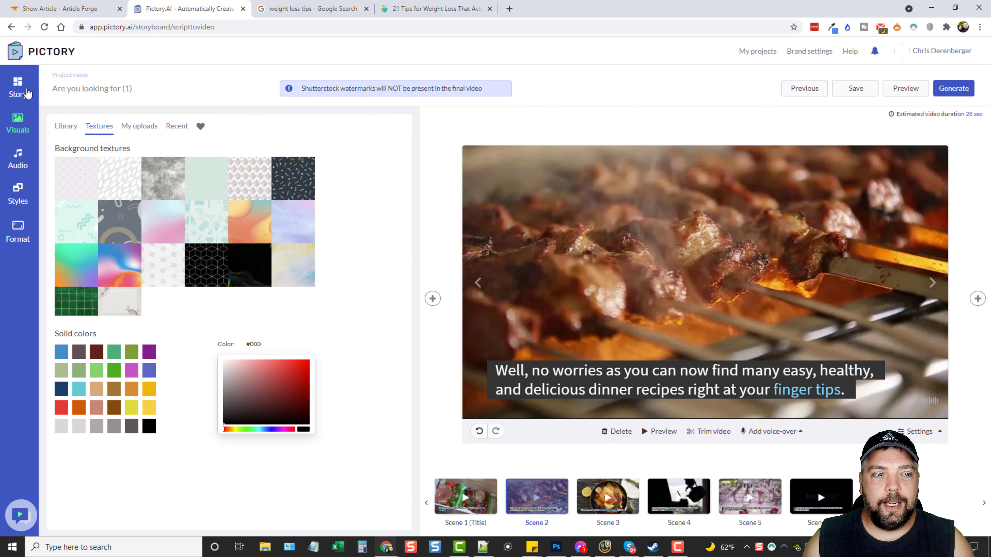
# - Leave the project, view the empty script entry page, and return to the home page
pyautogui.click(20, 52)
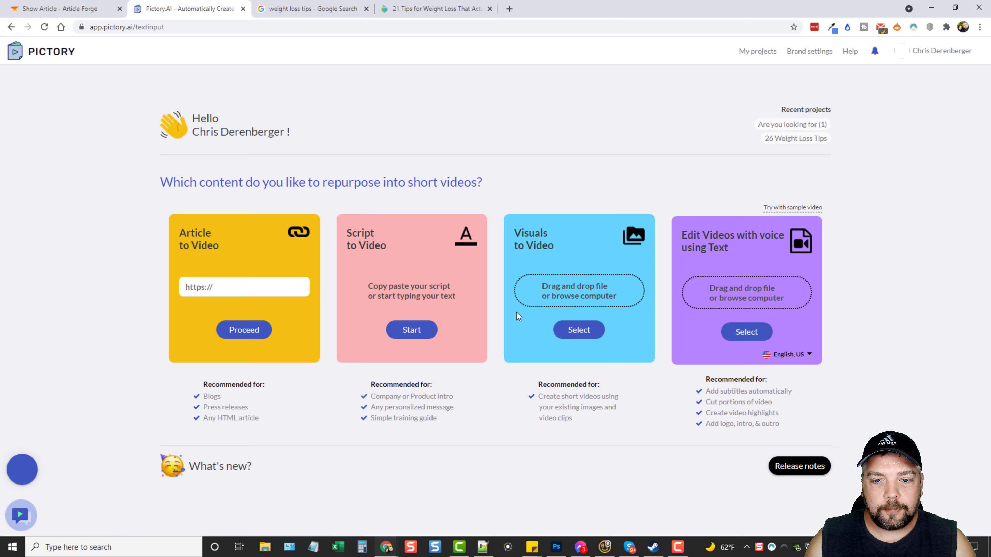
pyautogui.click(413, 331)
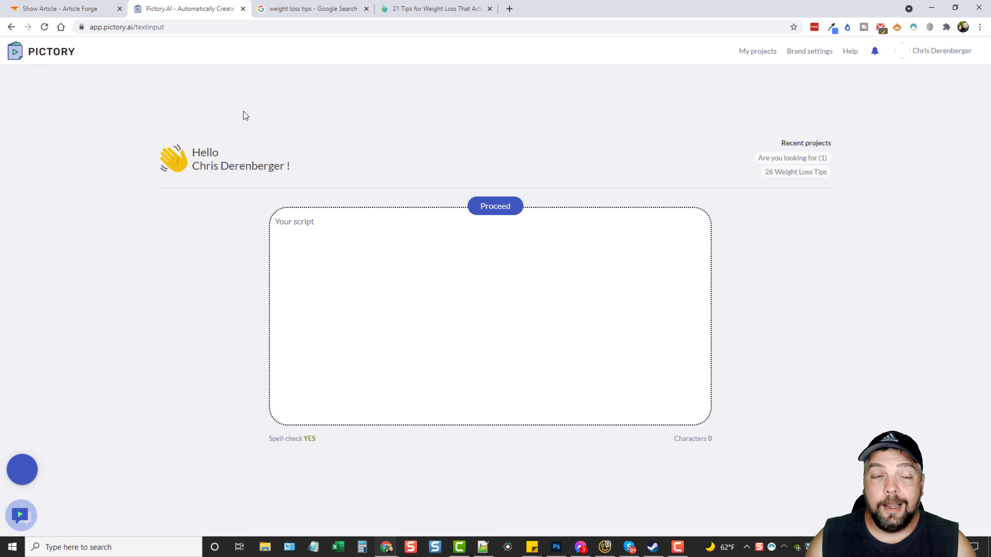
pyautogui.click(37, 54)
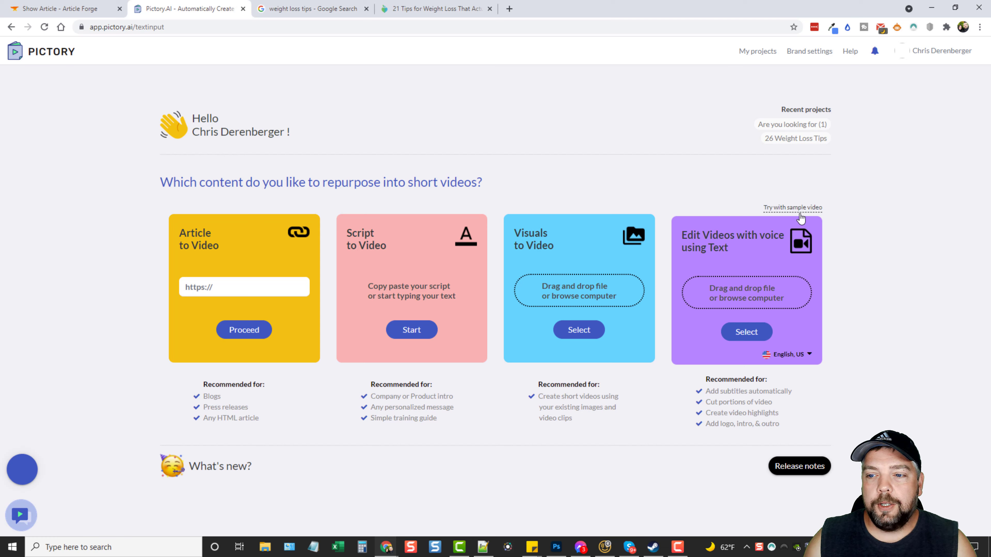
# - Open the sample video for text-based editing and start its preview
pyautogui.click(783, 210)
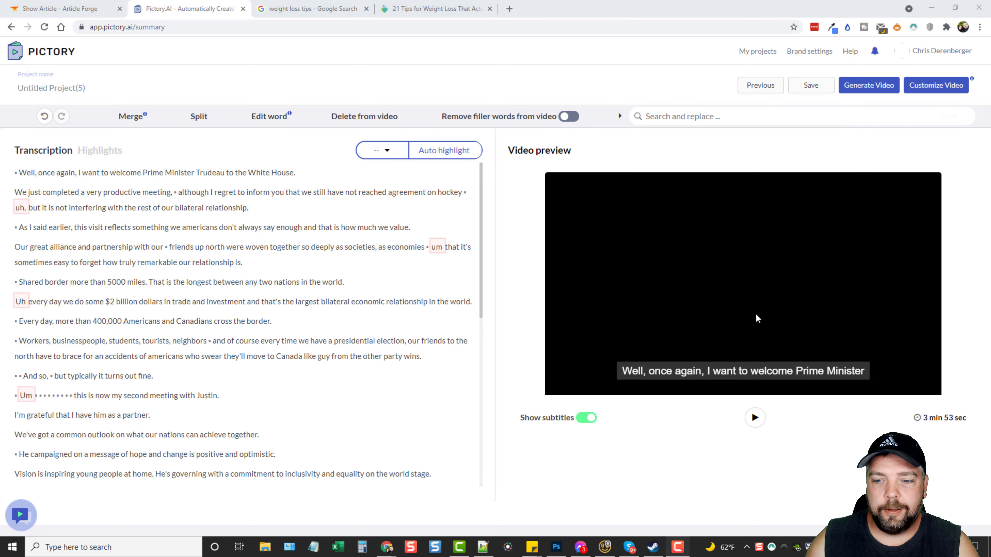
pyautogui.click(755, 419)
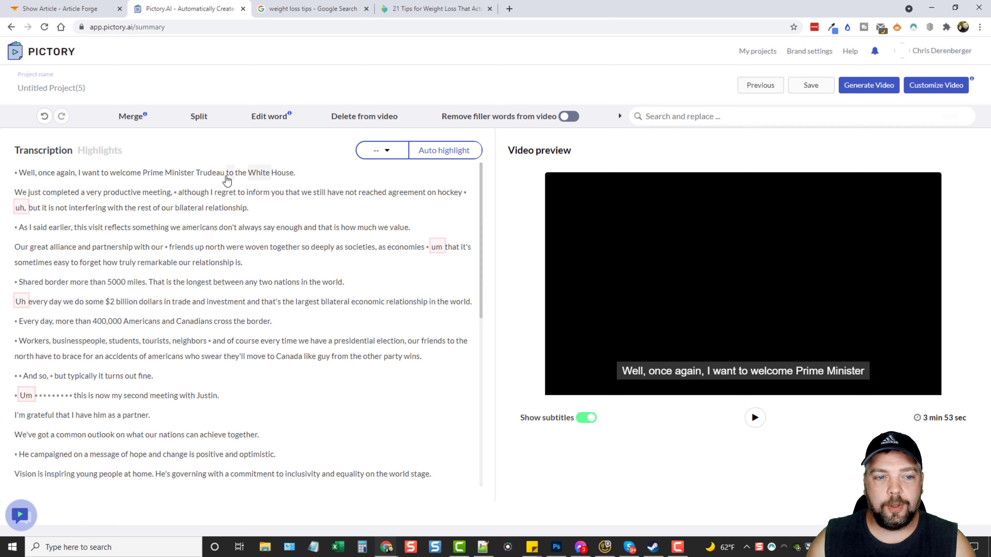
# - Delete the words "White" and "House." in the transcription's first sentence from the video
pyautogui.click(261, 175)
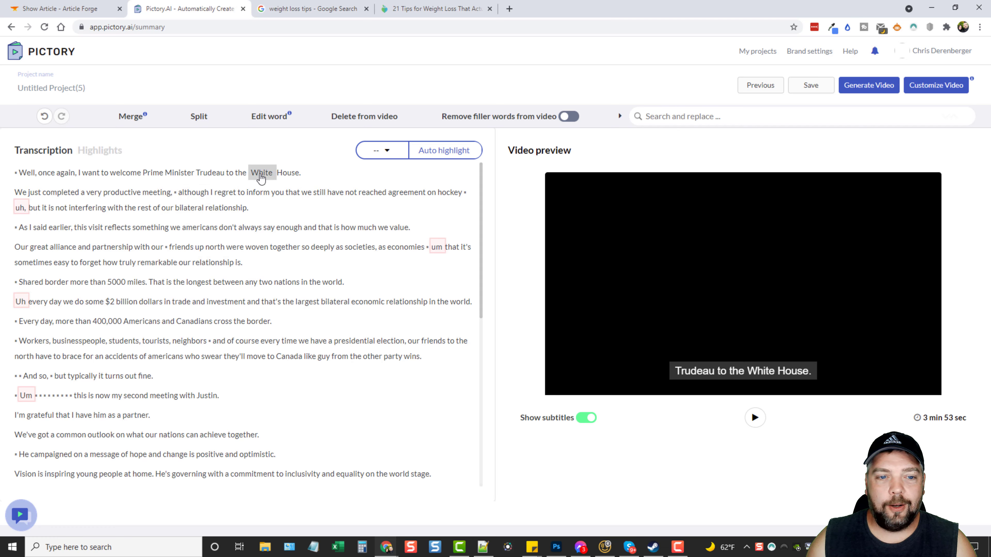
pyautogui.moveTo(261, 178); pyautogui.dragTo(285, 173)
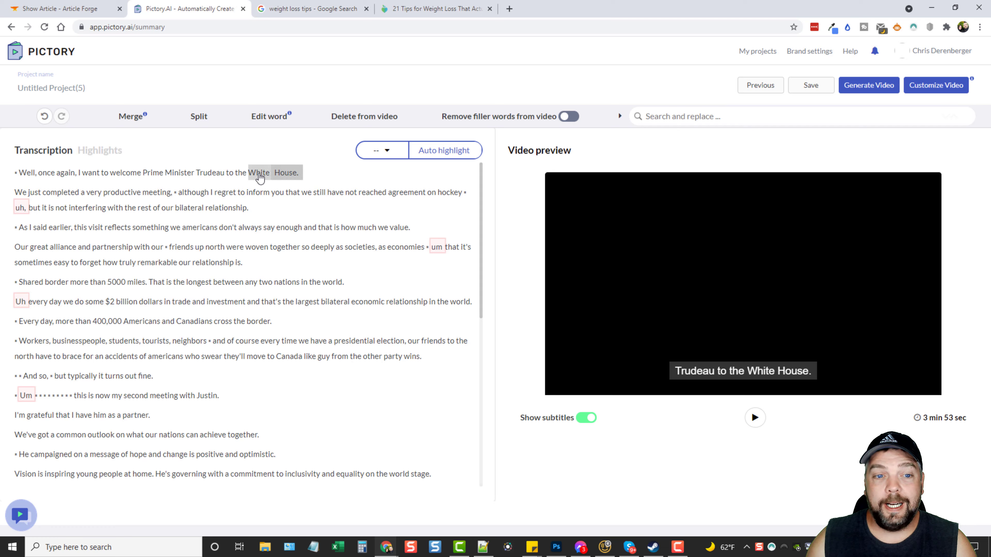
pyautogui.click(256, 176)
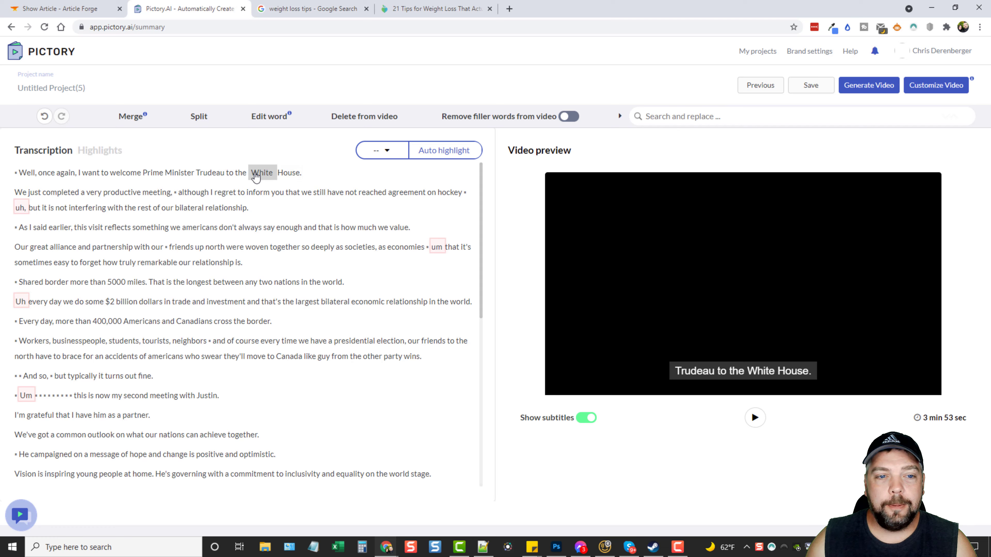
pyautogui.click(342, 117)
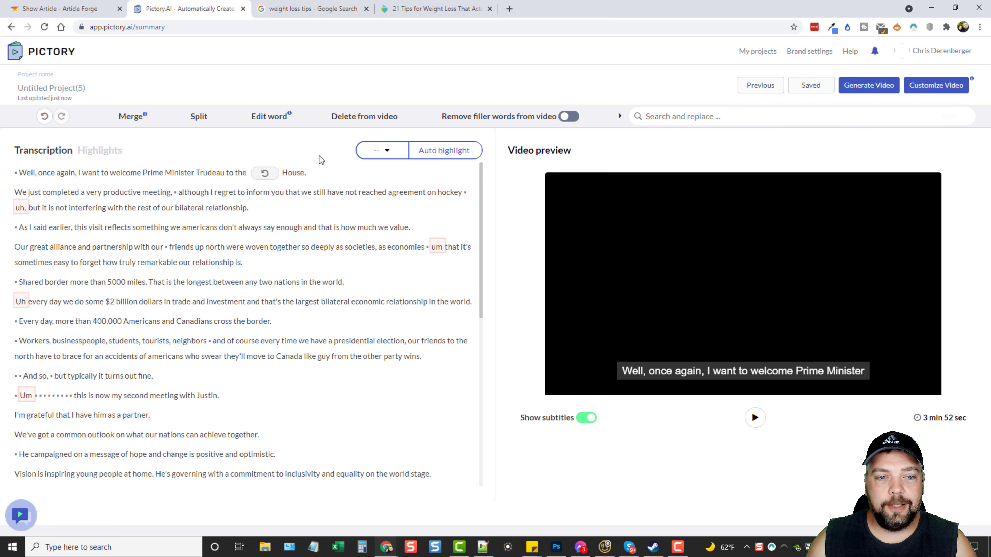
pyautogui.click(294, 172)
pyautogui.click(364, 116)
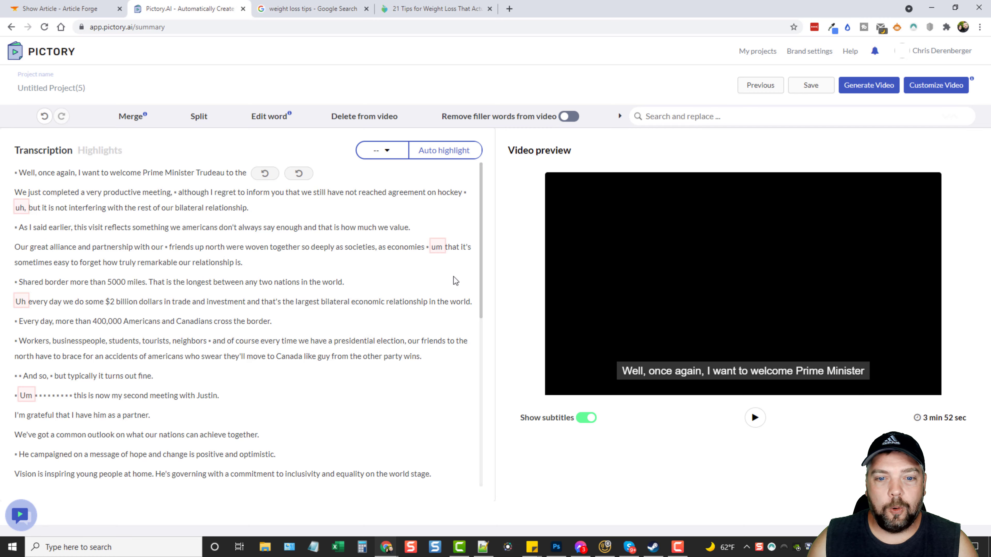
# - Remove the filler words from the sample video, and return to the home page after reviewing the transcription
pyautogui.scroll(-5, 283, 331)
pyautogui.scroll(5, 269, 344)
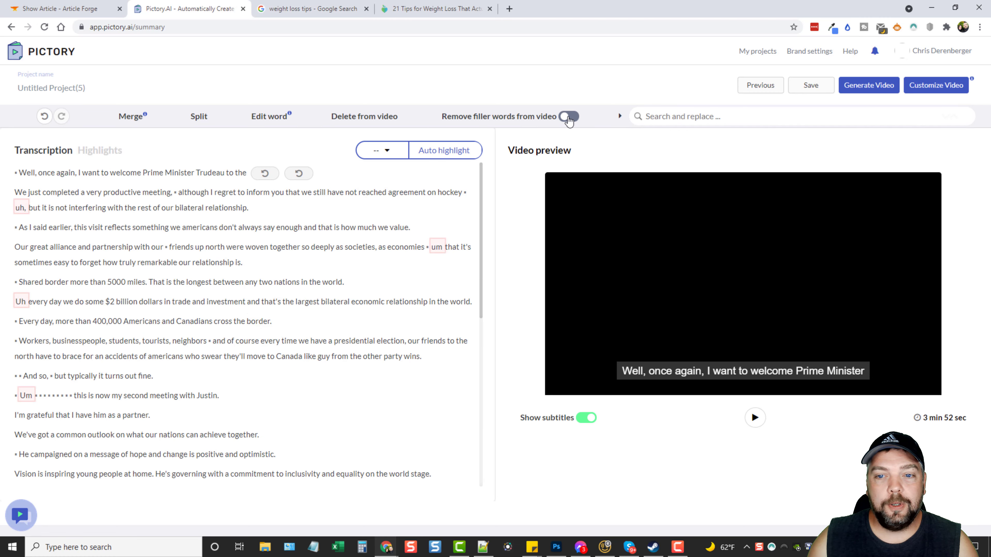
pyautogui.click(568, 117)
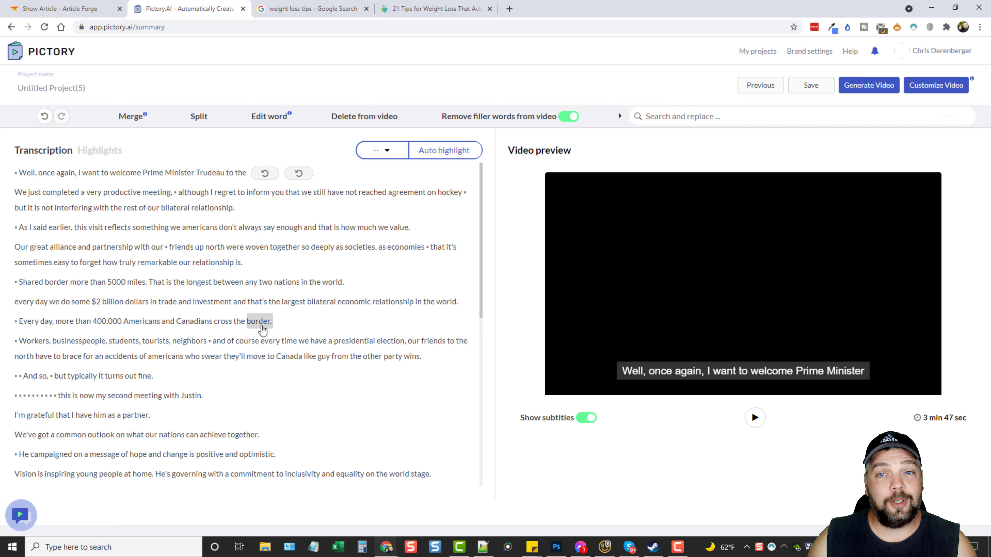
pyautogui.scroll(-3, 250, 297)
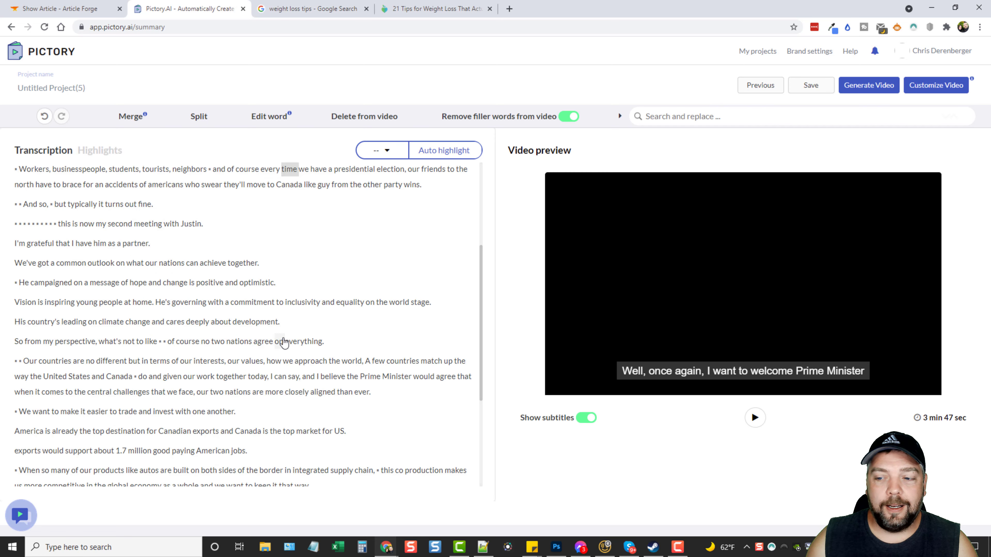
pyautogui.scroll(5, 283, 343)
pyautogui.click(51, 54)
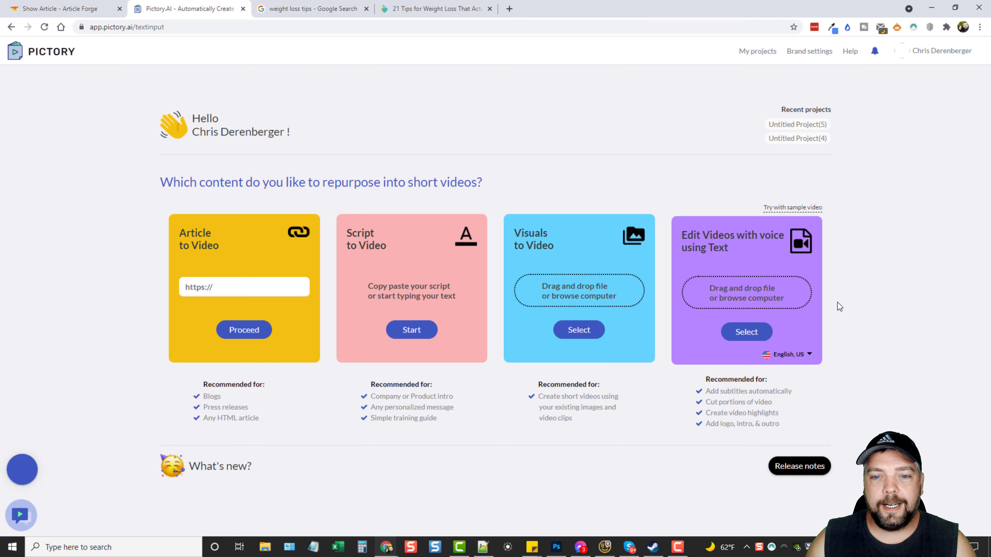